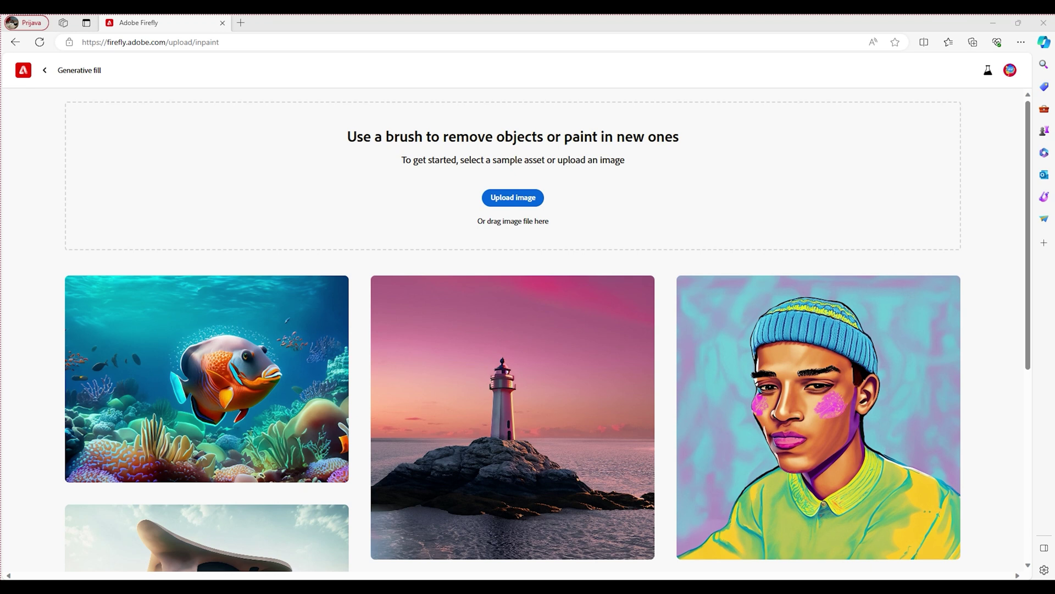
Upload the photo of the boy in the gaming chair to Generative fill and dismiss the selection hint
{"action": "left_click_drag", "start_coordinate": [764, 187], "coordinate": [505, 173]}
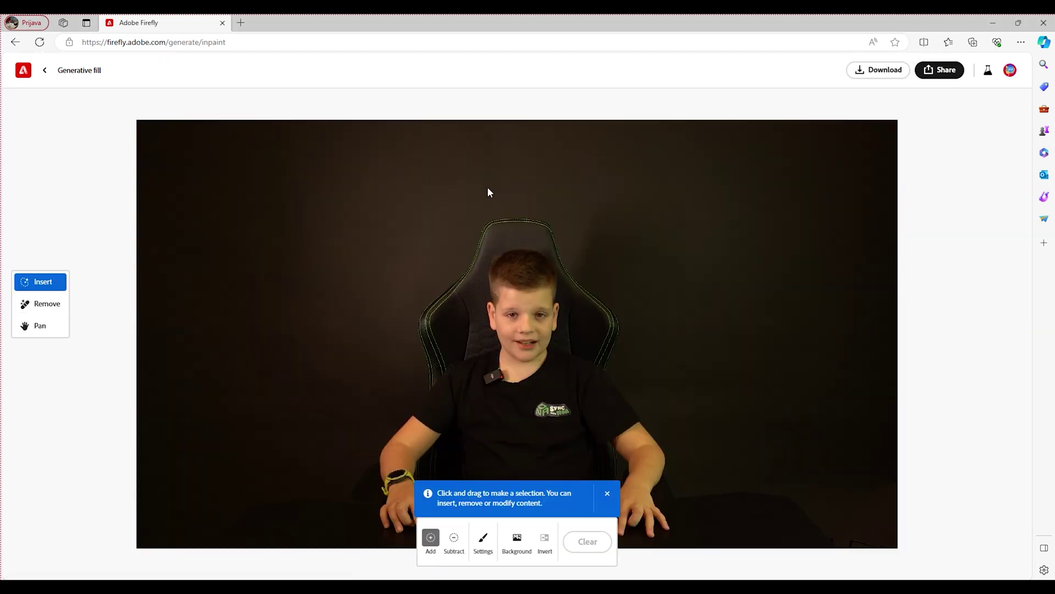
{"action": "left_click", "coordinate": [608, 494]}
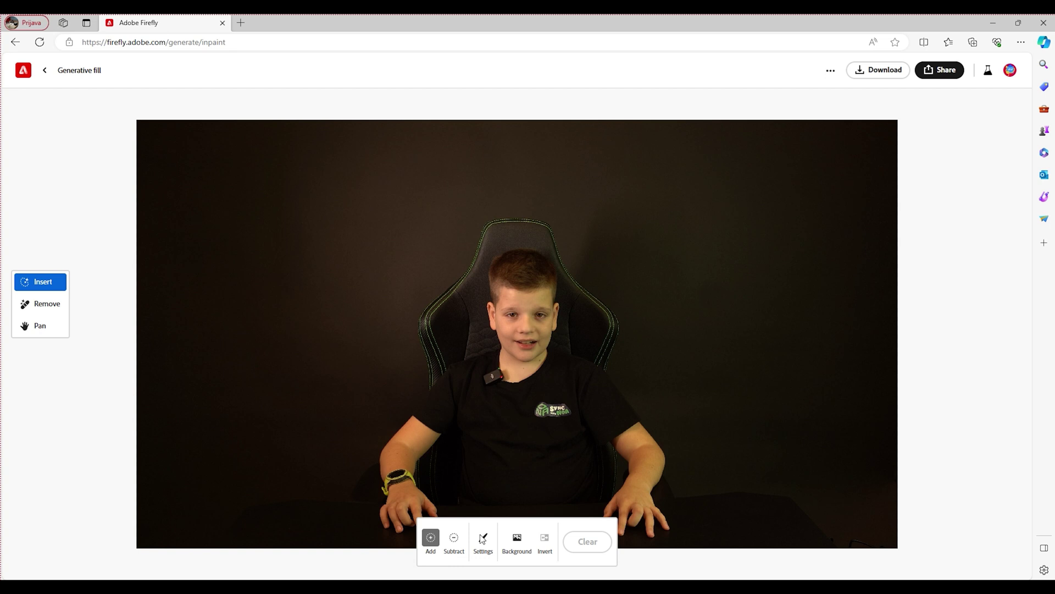
{"action": "left_click", "coordinate": [608, 494]}
Brush out the wall area in the photo's upper-right corner and generate "window with ocean view" there
{"action": "mouse_move", "coordinate": [890, 336]}
{"action": "left_mouse_down"}
{"action": "mouse_move", "coordinate": [772, 269]}
{"action": "mouse_move", "coordinate": [785, 156]}
{"action": "mouse_move", "coordinate": [889, 163]}
{"action": "mouse_move", "coordinate": [895, 312]}
{"action": "mouse_move", "coordinate": [880, 313]}
{"action": "mouse_move", "coordinate": [854, 182]}
{"action": "mouse_move", "coordinate": [865, 289]}
{"action": "mouse_move", "coordinate": [846, 290]}
{"action": "mouse_move", "coordinate": [866, 179]}
{"action": "mouse_move", "coordinate": [866, 306]}
{"action": "mouse_move", "coordinate": [811, 263]}
{"action": "mouse_move", "coordinate": [811, 223]}
{"action": "mouse_move", "coordinate": [795, 272]}
{"action": "mouse_move", "coordinate": [810, 178]}
{"action": "mouse_move", "coordinate": [826, 187]}
{"action": "mouse_move", "coordinate": [828, 272]}
{"action": "mouse_move", "coordinate": [828, 177]}
{"action": "mouse_move", "coordinate": [819, 176]}
{"action": "mouse_move", "coordinate": [785, 251]}
{"action": "left_mouse_up"}
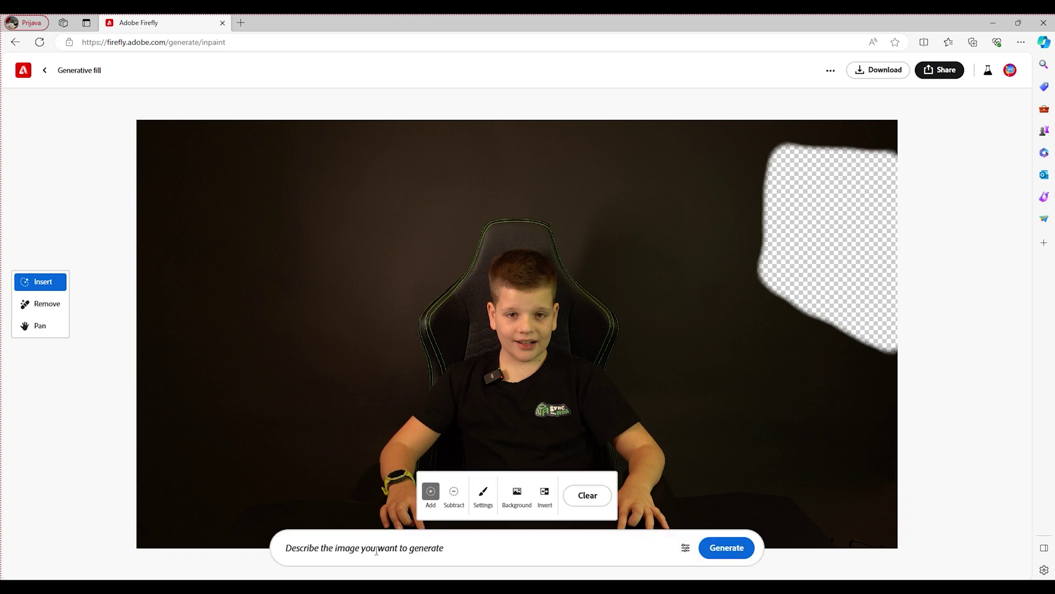
{"action": "left_click", "coordinate": [376, 550]}
{"action": "type", "text": "window with ocean view"}
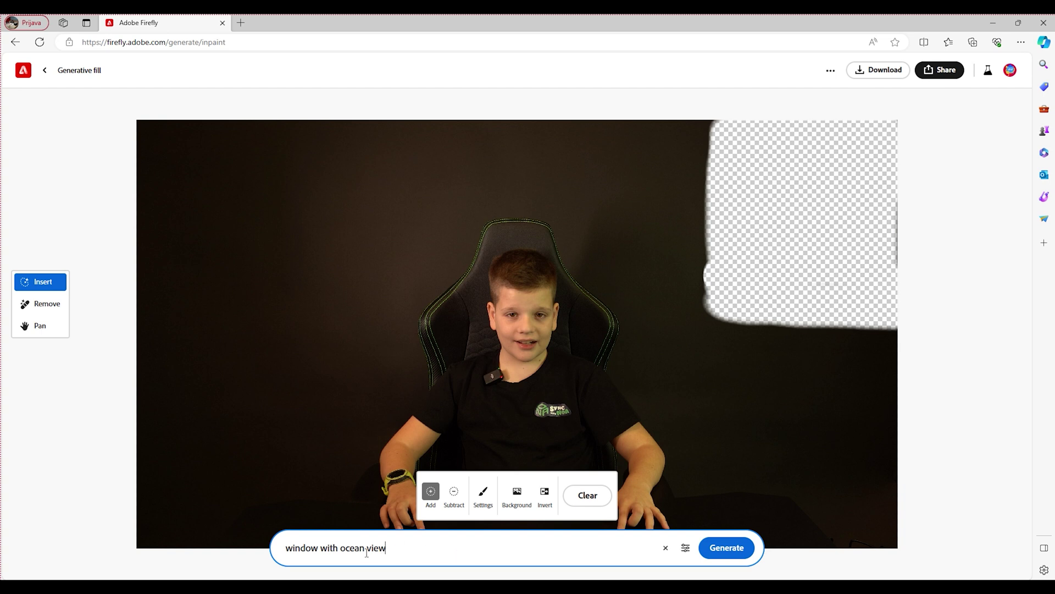
{"action": "left_click", "coordinate": [727, 547]}
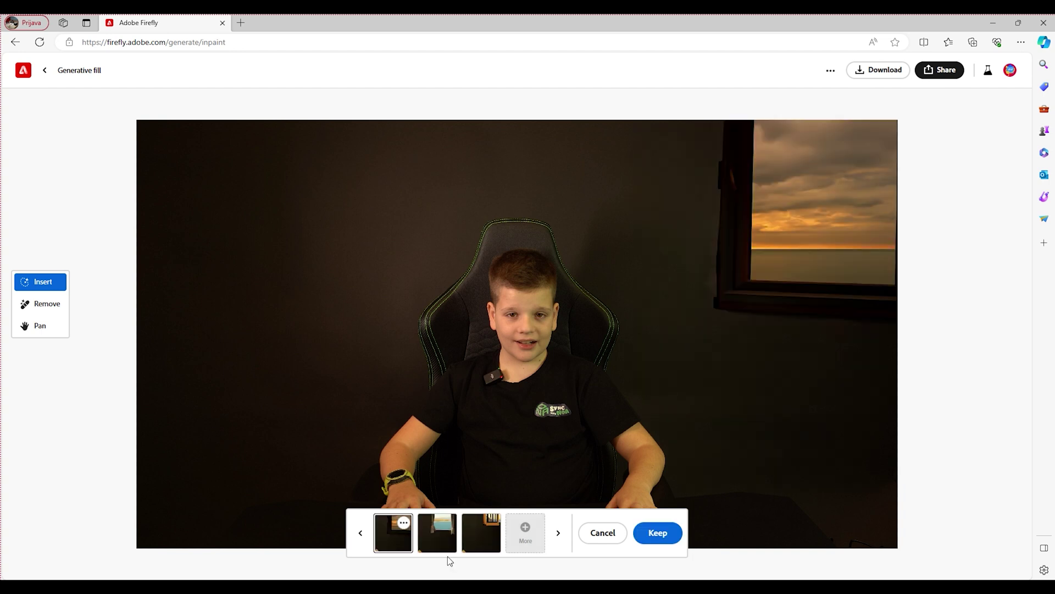
Compare the three generated windows and keep the first variation with the dark frame and cloudy sunset
{"action": "left_click", "coordinate": [433, 539]}
{"action": "left_click", "coordinate": [468, 536]}
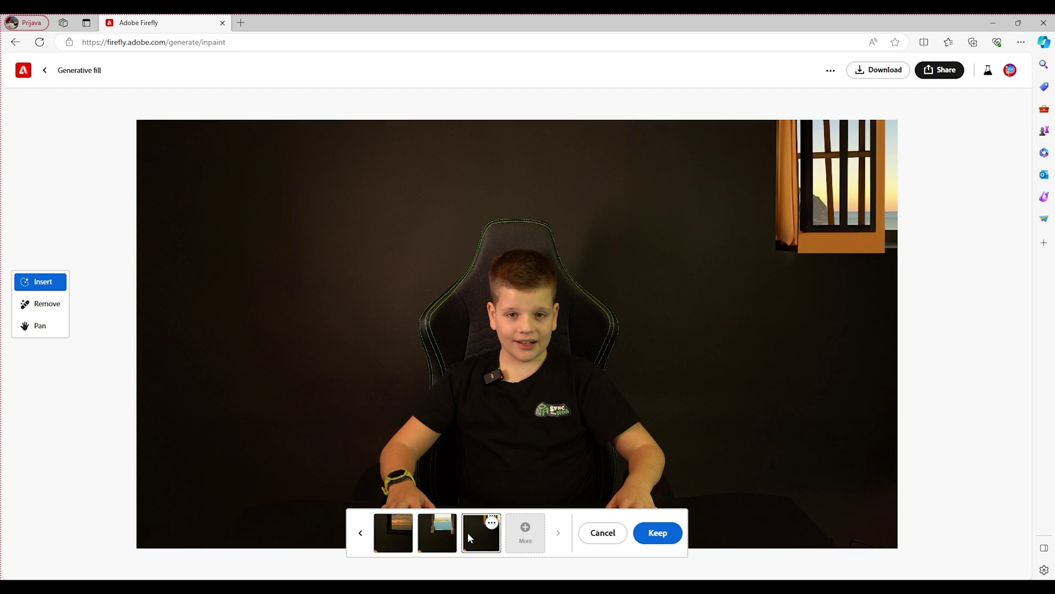
{"action": "left_click", "coordinate": [434, 531]}
{"action": "left_click", "coordinate": [397, 535]}
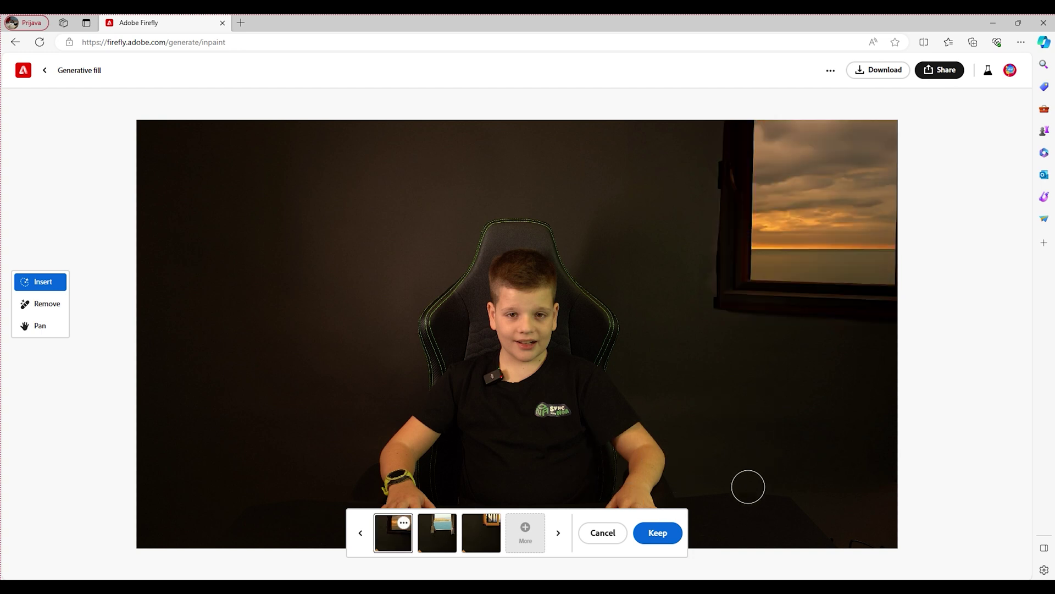
{"action": "left_click", "coordinate": [657, 533]}
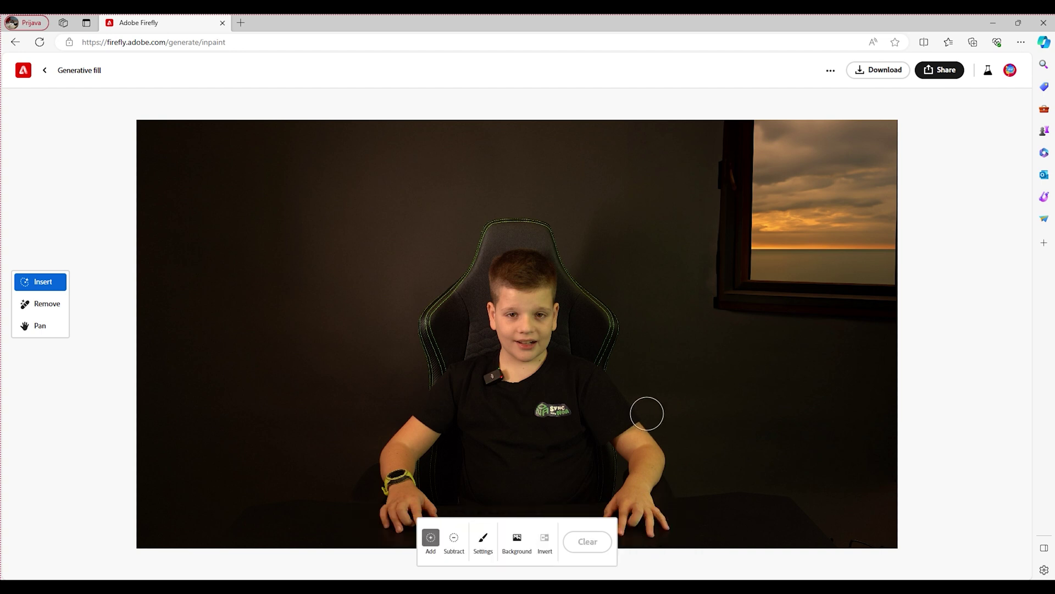
Brush out a tall area along the photo's left edge and generate "book shelf" there
{"action": "mouse_move", "coordinate": [143, 123]}
{"action": "left_mouse_down"}
{"action": "mouse_move", "coordinate": [267, 130]}
{"action": "mouse_move", "coordinate": [275, 409]}
{"action": "mouse_move", "coordinate": [246, 430]}
{"action": "mouse_move", "coordinate": [157, 439]}
{"action": "mouse_move", "coordinate": [143, 400]}
{"action": "mouse_move", "coordinate": [135, 155]}
{"action": "mouse_move", "coordinate": [240, 148]}
{"action": "mouse_move", "coordinate": [262, 341]}
{"action": "mouse_move", "coordinate": [257, 394]}
{"action": "mouse_move", "coordinate": [239, 408]}
{"action": "mouse_move", "coordinate": [161, 414]}
{"action": "mouse_move", "coordinate": [150, 199]}
{"action": "mouse_move", "coordinate": [168, 160]}
{"action": "mouse_move", "coordinate": [222, 166]}
{"action": "mouse_move", "coordinate": [245, 388]}
{"action": "mouse_move", "coordinate": [204, 398]}
{"action": "mouse_move", "coordinate": [187, 374]}
{"action": "mouse_move", "coordinate": [182, 389]}
{"action": "mouse_move", "coordinate": [209, 384]}
{"action": "left_mouse_up"}
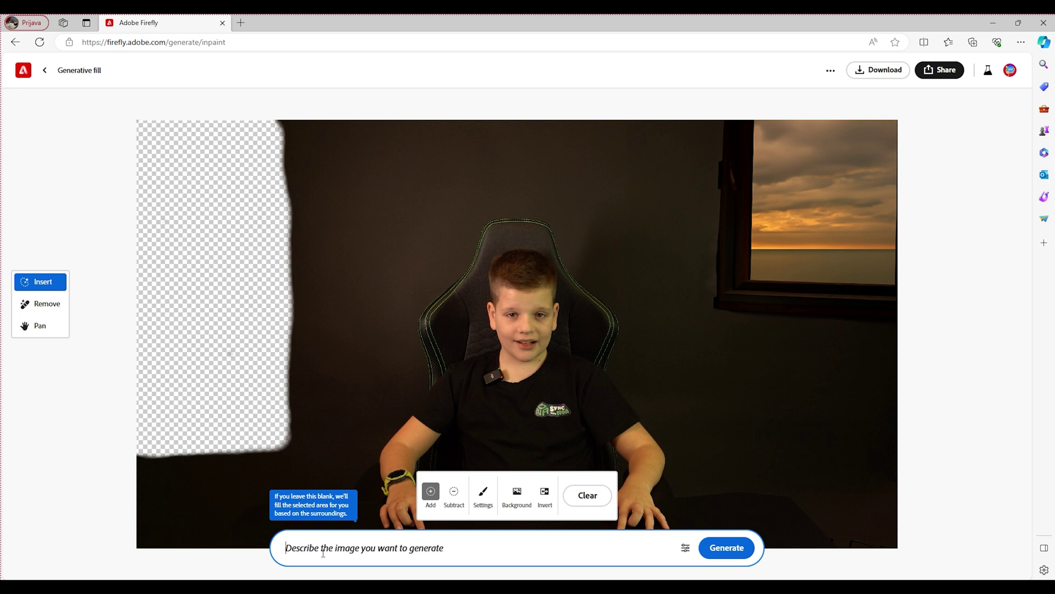
{"action": "type", "text": "book s"}
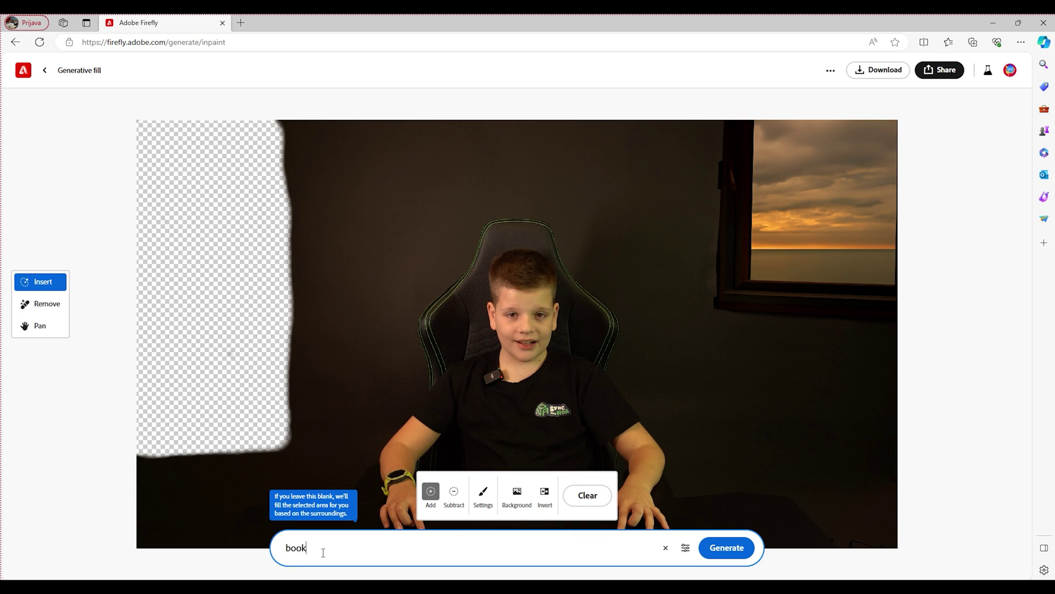
{"action": "type", "text": "helf"}
{"action": "key", "text": "Return"}
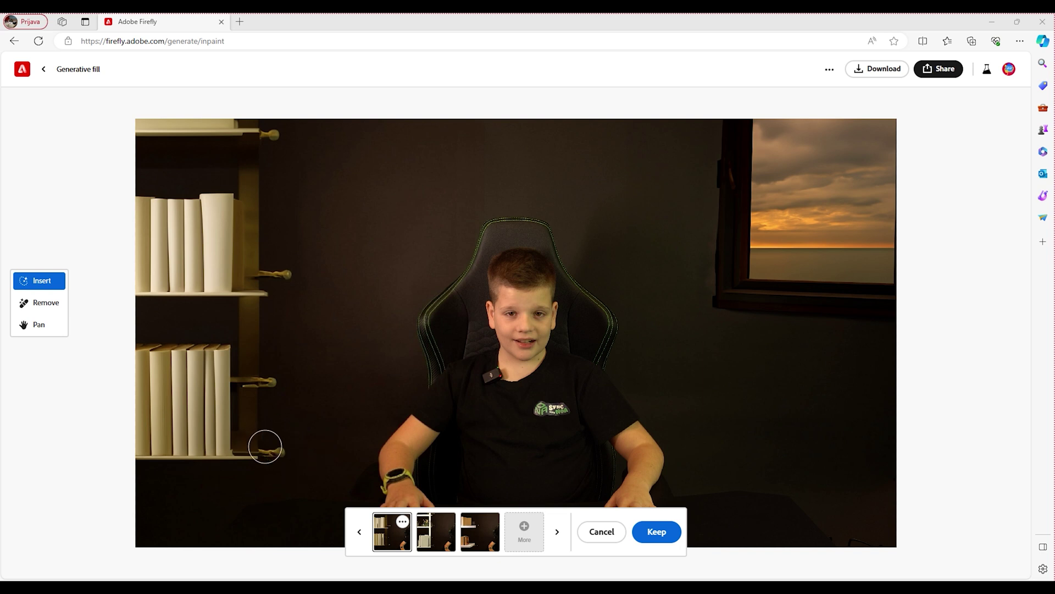
Compare the generated bookshelf variations and keep the third one with the floating white shelves
{"action": "left_click", "coordinate": [434, 541]}
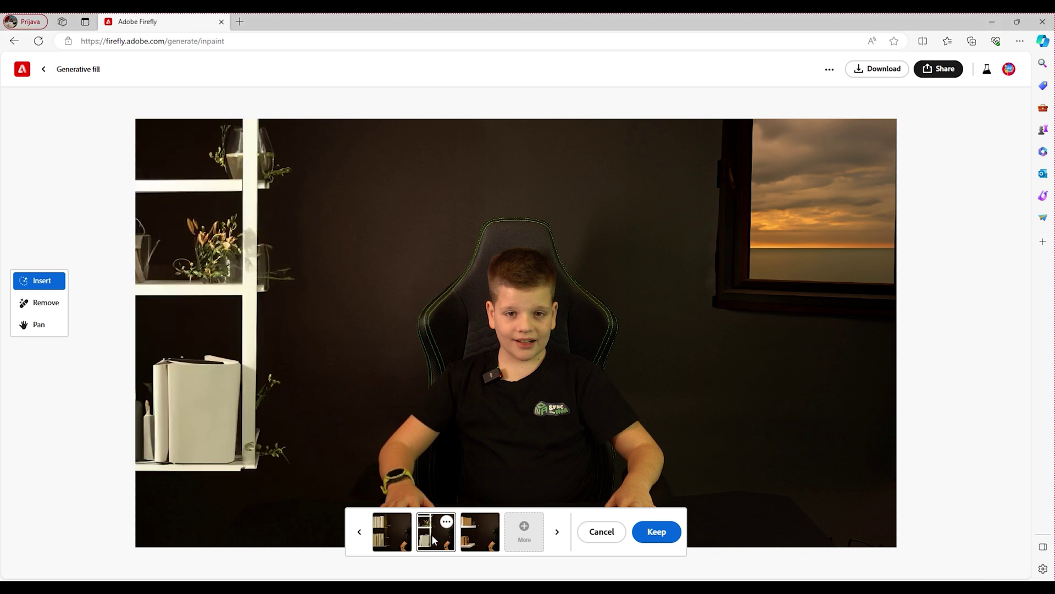
{"action": "left_click", "coordinate": [483, 534]}
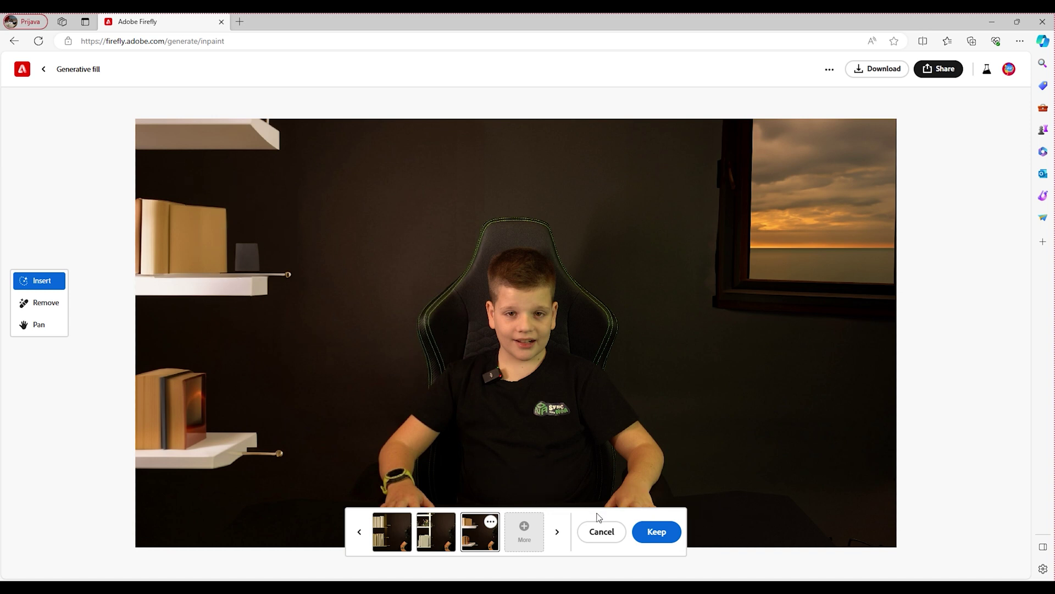
{"action": "left_click", "coordinate": [559, 536]}
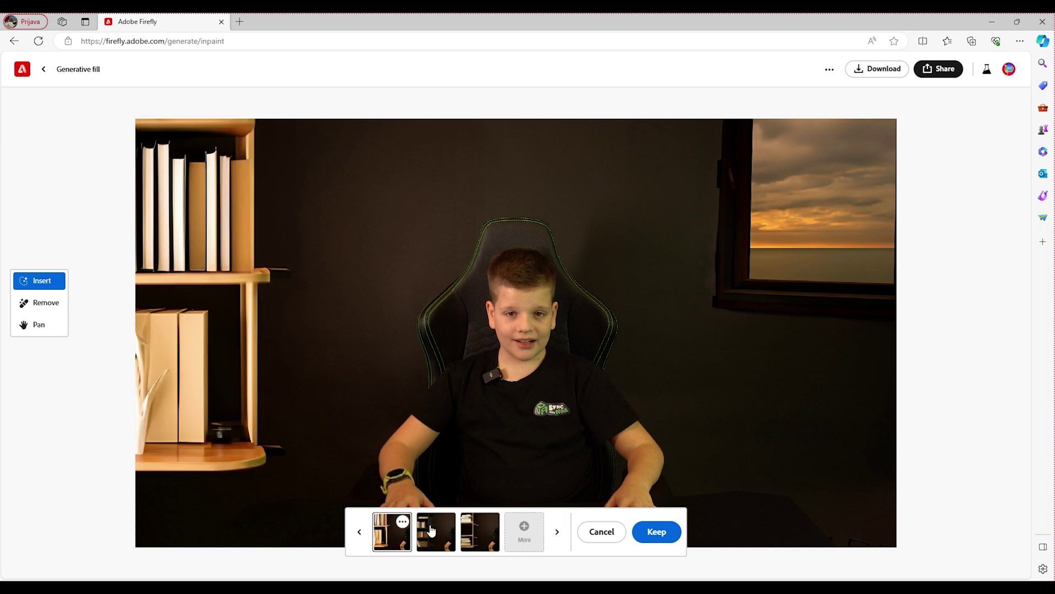
{"action": "left_click", "coordinate": [355, 540]}
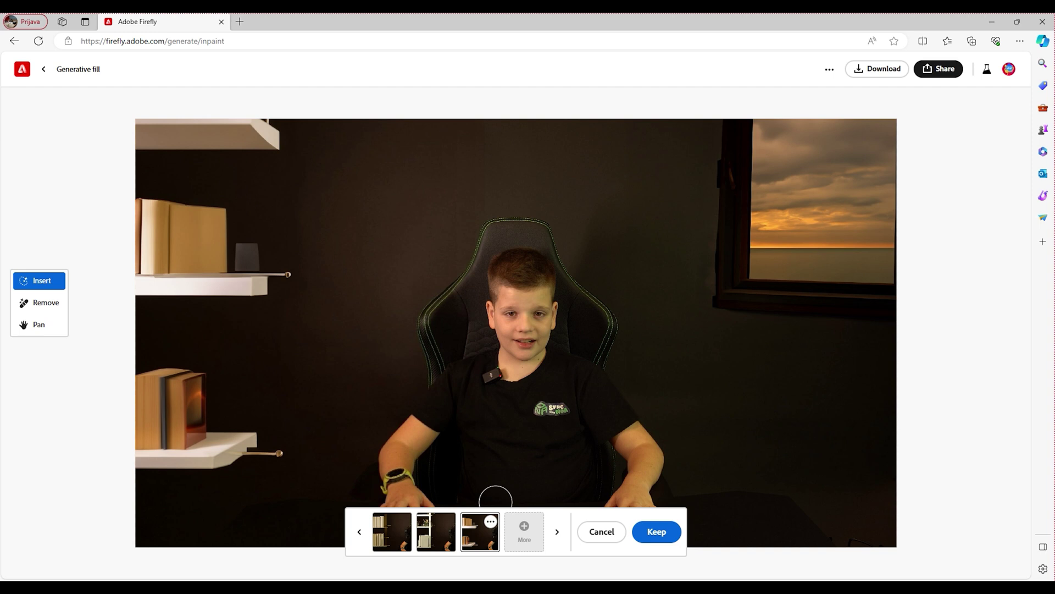
{"action": "left_click", "coordinate": [656, 533]}
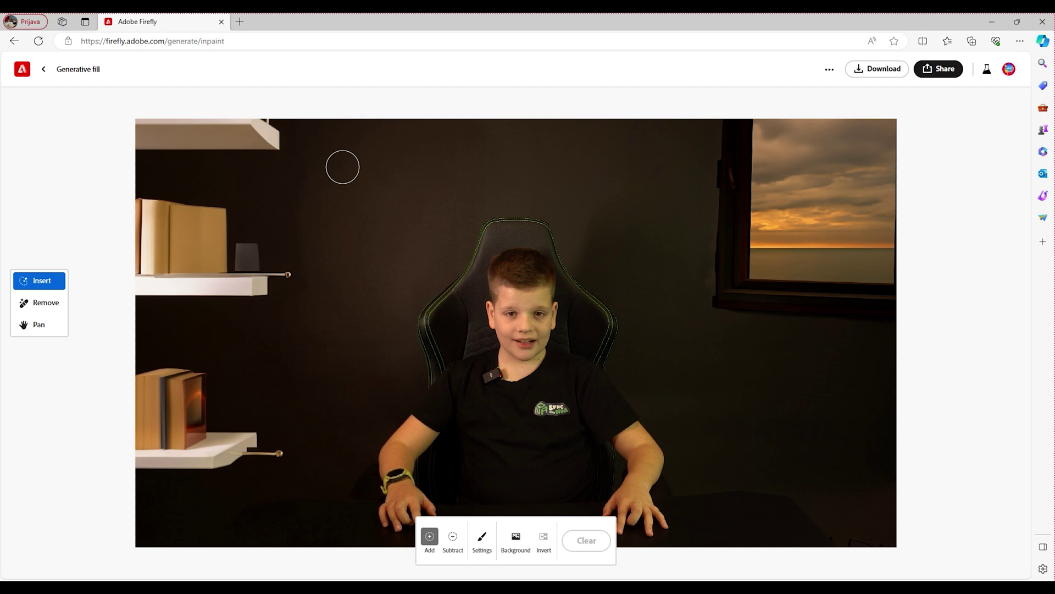
Brush out a small rectangular wall area between the shelves and the chair and generate "modern art" there
{"action": "mouse_move", "coordinate": [327, 167]}
{"action": "left_mouse_down"}
{"action": "mouse_move", "coordinate": [380, 167]}
{"action": "mouse_move", "coordinate": [341, 193]}
{"action": "mouse_move", "coordinate": [324, 181]}
{"action": "mouse_move", "coordinate": [408, 183]}
{"action": "mouse_move", "coordinate": [341, 242]}
{"action": "left_mouse_up"}
{"action": "left_click", "coordinate": [365, 544]}
{"action": "type", "text": "mo"}
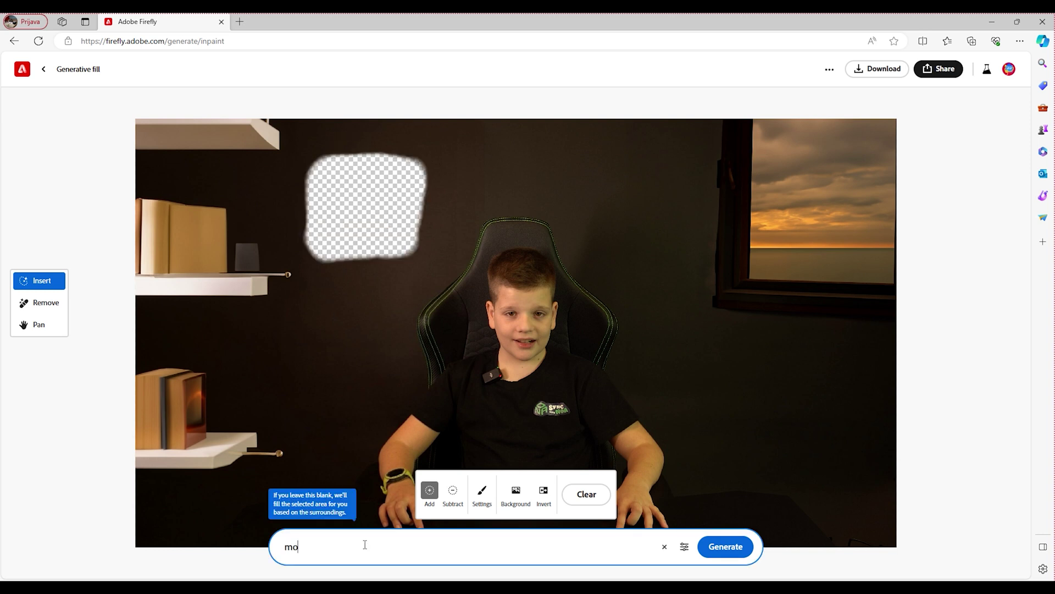
{"action": "type", "text": "dern art"}
{"action": "key", "text": "Return"}
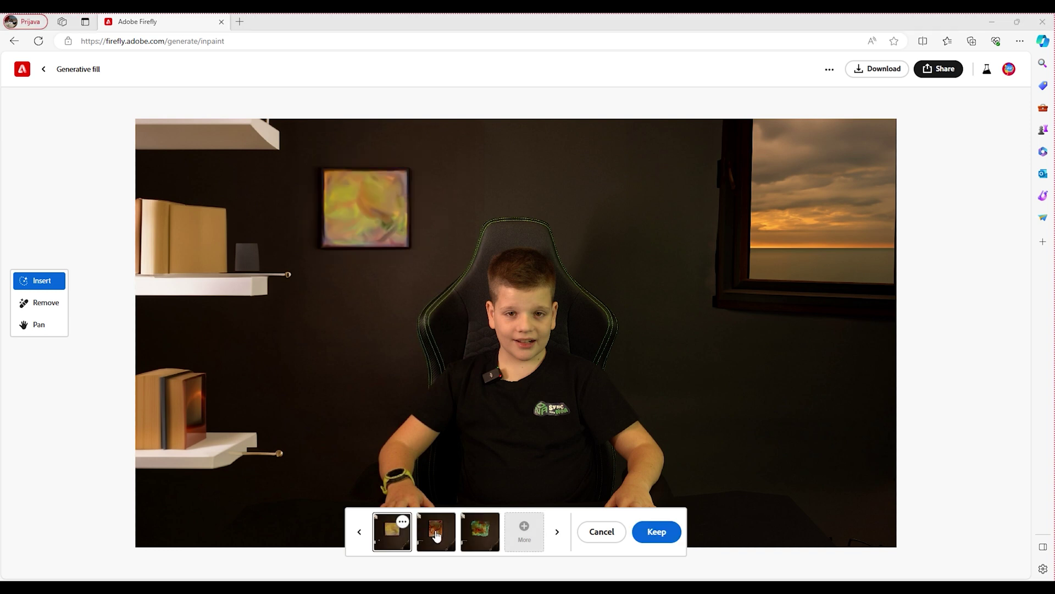
Keep the second artwork variation with the orange abstract painting and download the finished image
{"action": "left_click", "coordinate": [437, 536]}
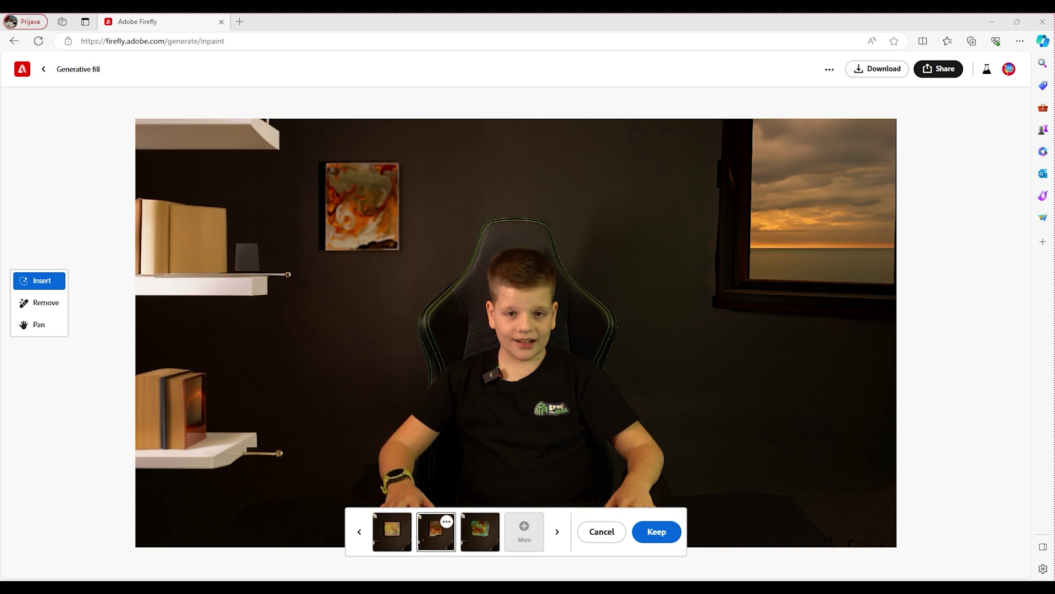
{"action": "left_click", "coordinate": [666, 532]}
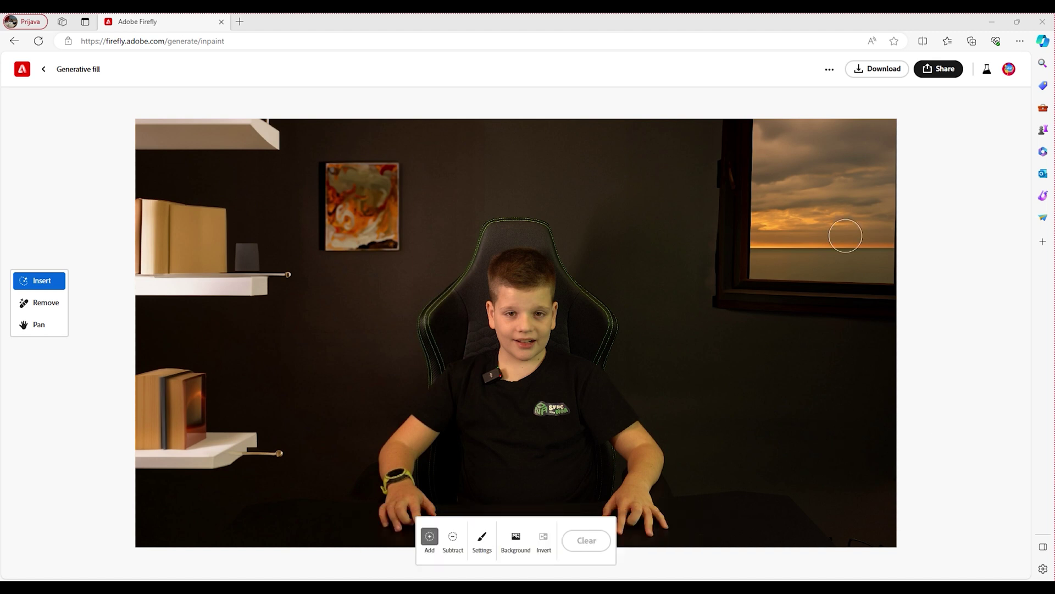
{"action": "left_click", "coordinate": [874, 72]}
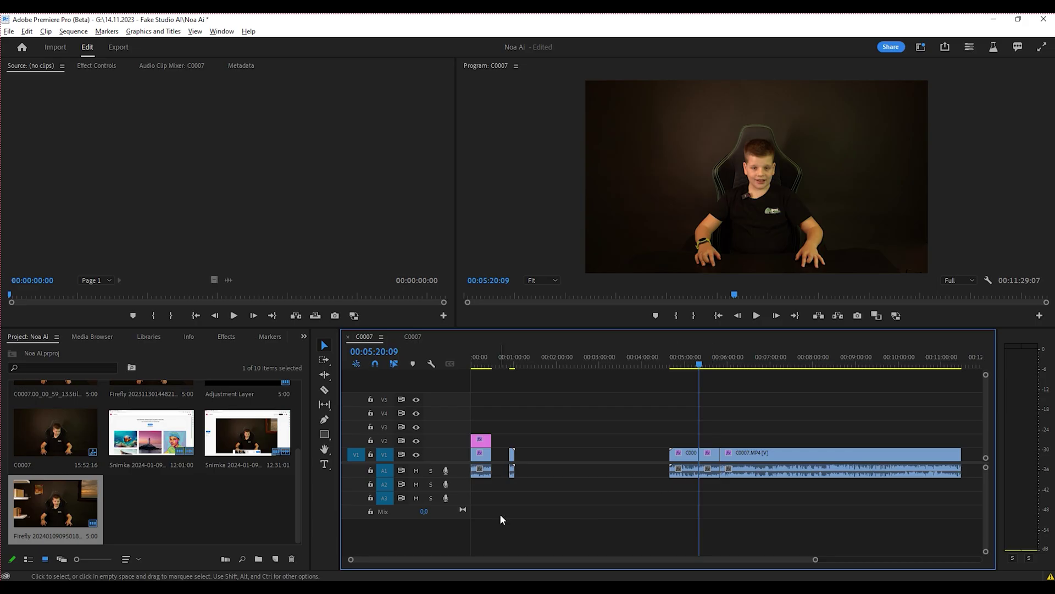
In Premiere Pro, import the downloaded Firefly image from the downloads folder and place it on V2 above the C0007 footage at the playhead
{"action": "mouse_move", "coordinate": [531, 587]}
{"action": "left_click", "coordinate": [531, 536]}
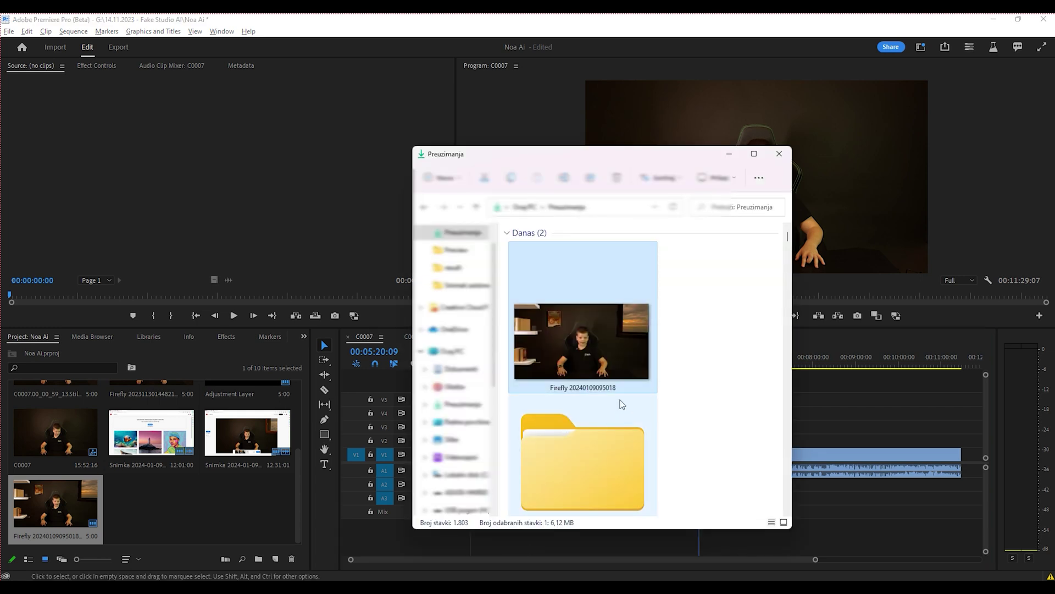
{"action": "left_click_drag", "start_coordinate": [605, 359], "coordinate": [578, 362]}
{"action": "left_click_drag", "start_coordinate": [205, 502], "coordinate": [169, 507]}
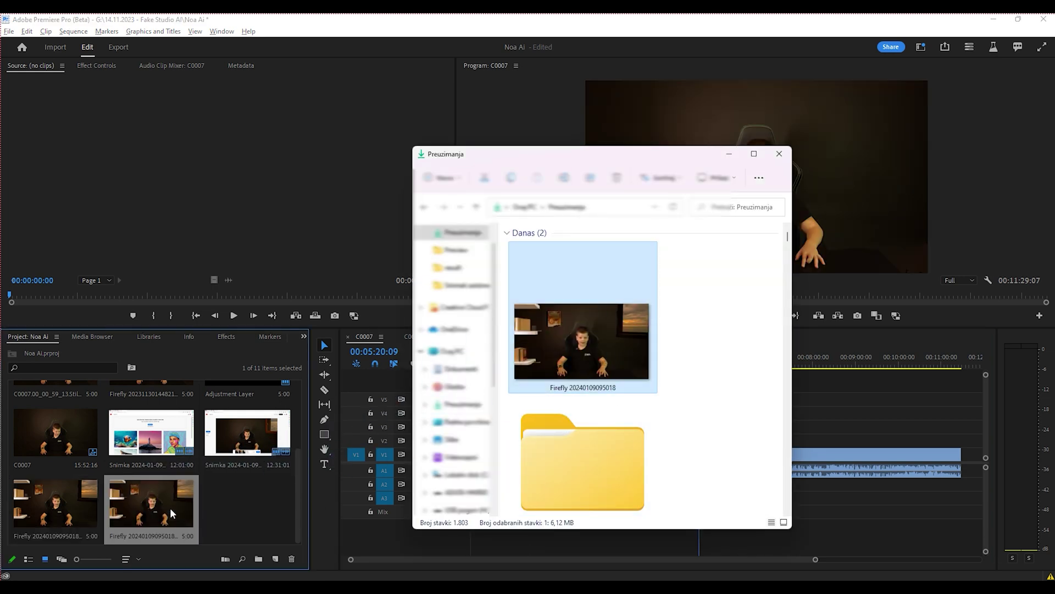
{"action": "left_click", "coordinate": [730, 154]}
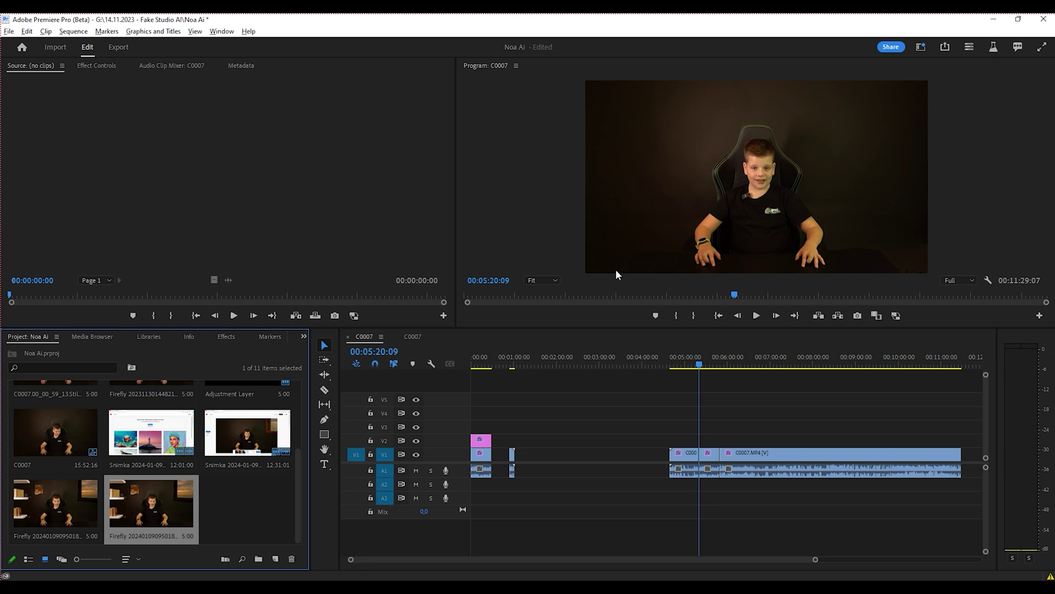
{"action": "left_click_drag", "start_coordinate": [136, 507], "coordinate": [720, 440]}
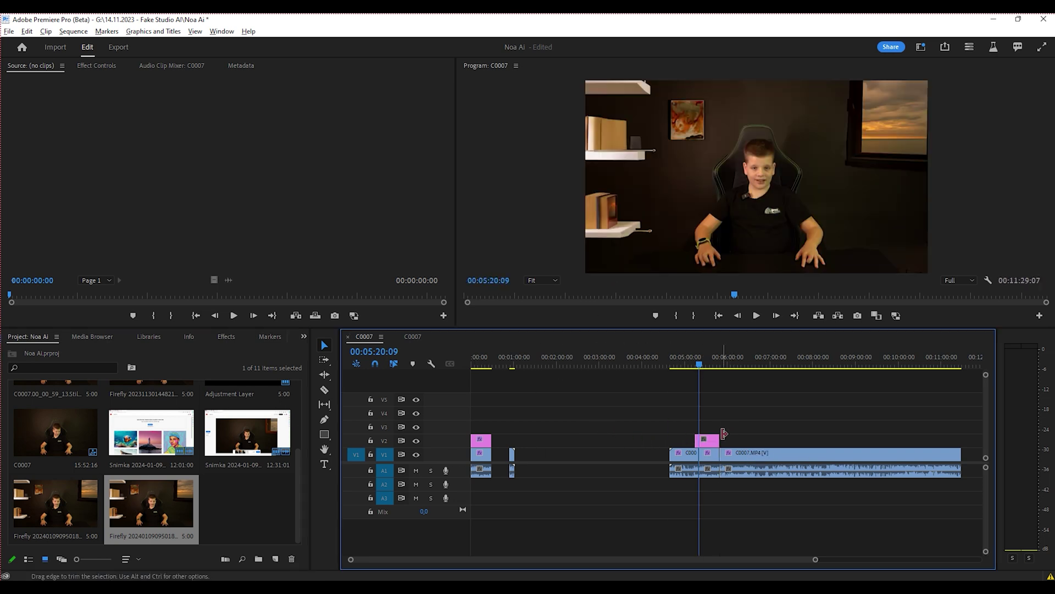
Toggle the visibility of track V2 to compare the original footage with the Firefly background, leaving it visible
{"action": "left_click", "coordinate": [415, 442]}
{"action": "left_click", "coordinate": [415, 442]}
{"action": "left_click", "coordinate": [415, 442]}
{"action": "left_click", "coordinate": [415, 442]}
{"action": "left_click", "coordinate": [416, 440]}
{"action": "left_click", "coordinate": [415, 440]}
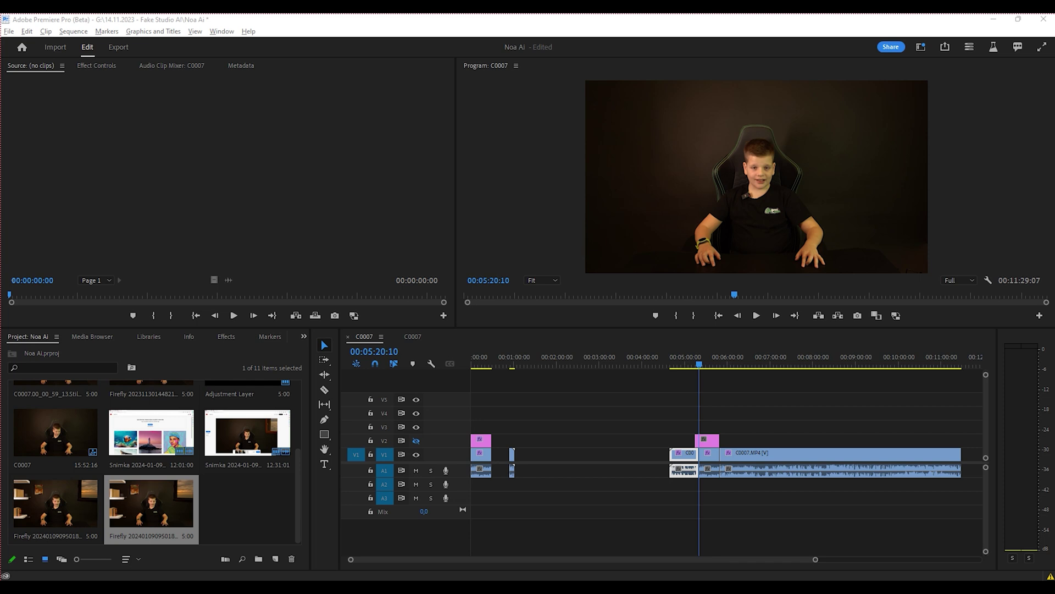
{"action": "left_click", "coordinate": [416, 440]}
Draw a closed freeform opacity mask on the Firefly image around the boy, his arms and the chair
{"action": "left_click", "coordinate": [701, 194]}
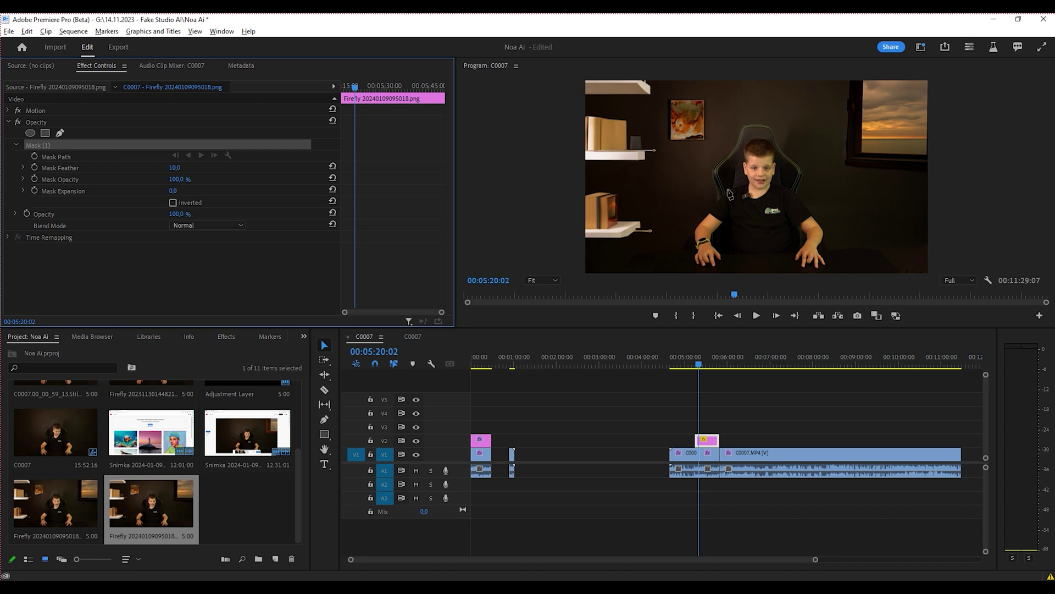
{"action": "left_click", "coordinate": [807, 190]}
{"action": "left_click", "coordinate": [808, 176]}
{"action": "left_click", "coordinate": [800, 158]}
{"action": "left_click", "coordinate": [780, 139]}
{"action": "left_click", "coordinate": [775, 125]}
{"action": "left_click", "coordinate": [751, 117]}
{"action": "left_click", "coordinate": [733, 127]}
{"action": "left_click", "coordinate": [726, 143]}
{"action": "left_click", "coordinate": [710, 162]}
{"action": "left_click", "coordinate": [701, 204]}
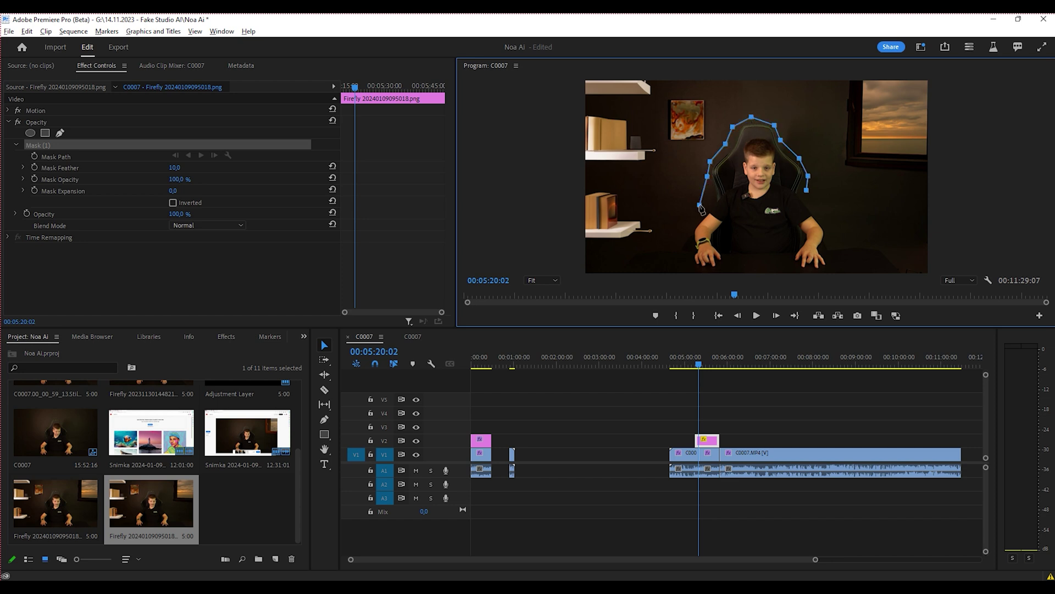
{"action": "left_click", "coordinate": [694, 222]}
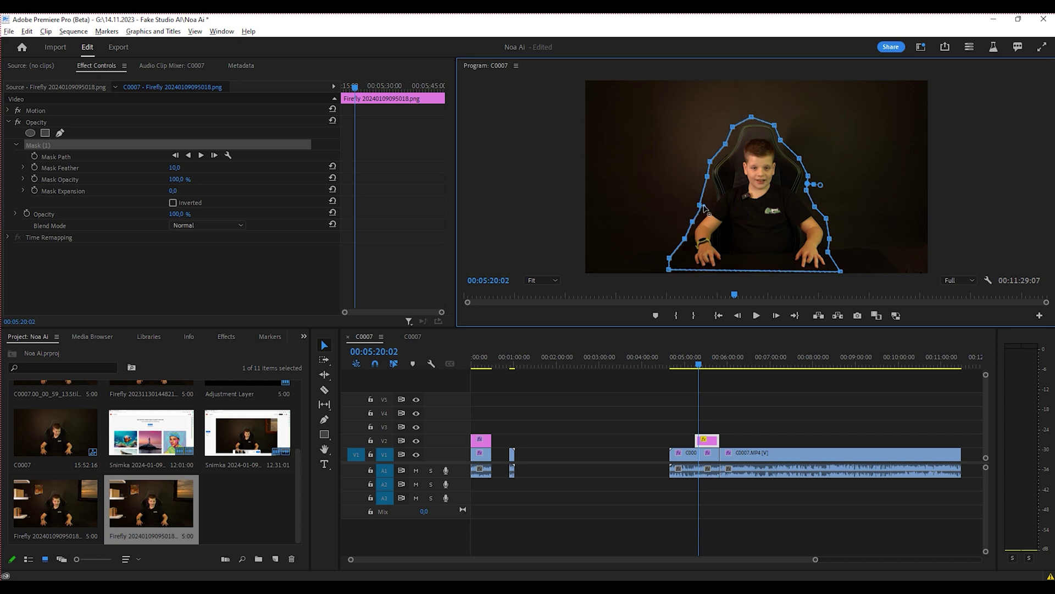
Invert the Firefly image's opacity mask and play back the composite from the start of the masked section
{"action": "left_click", "coordinate": [172, 202]}
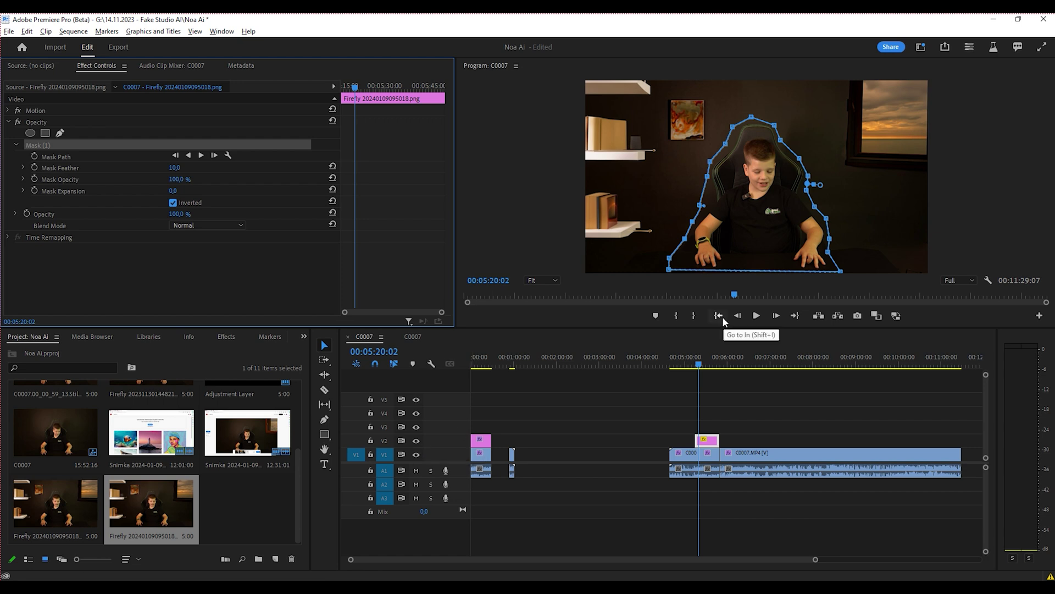
{"action": "left_click", "coordinate": [700, 364]}
{"action": "key", "text": "space"}
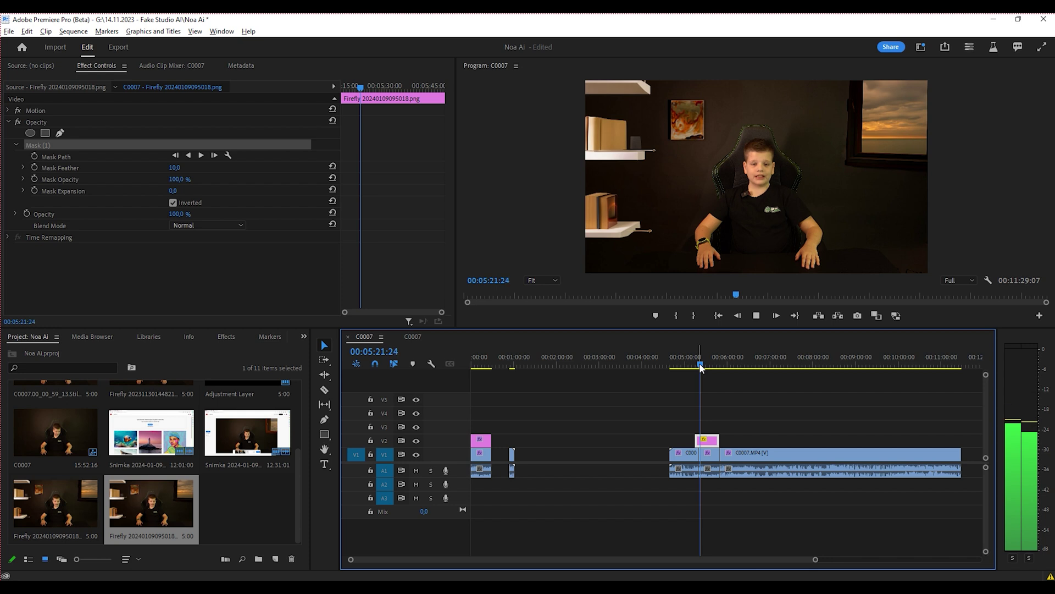
{"action": "key", "text": "space"}
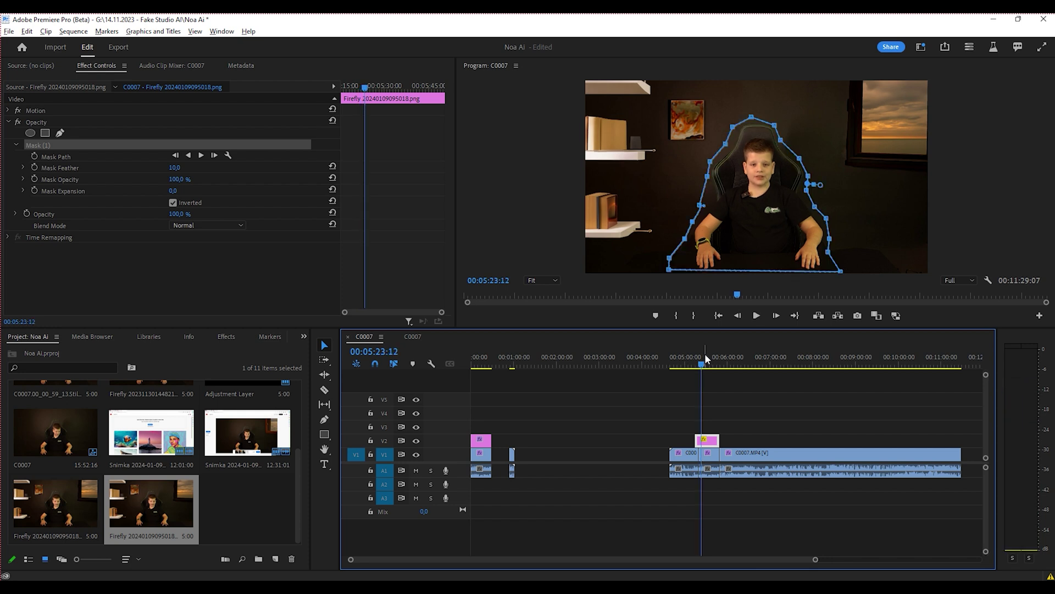
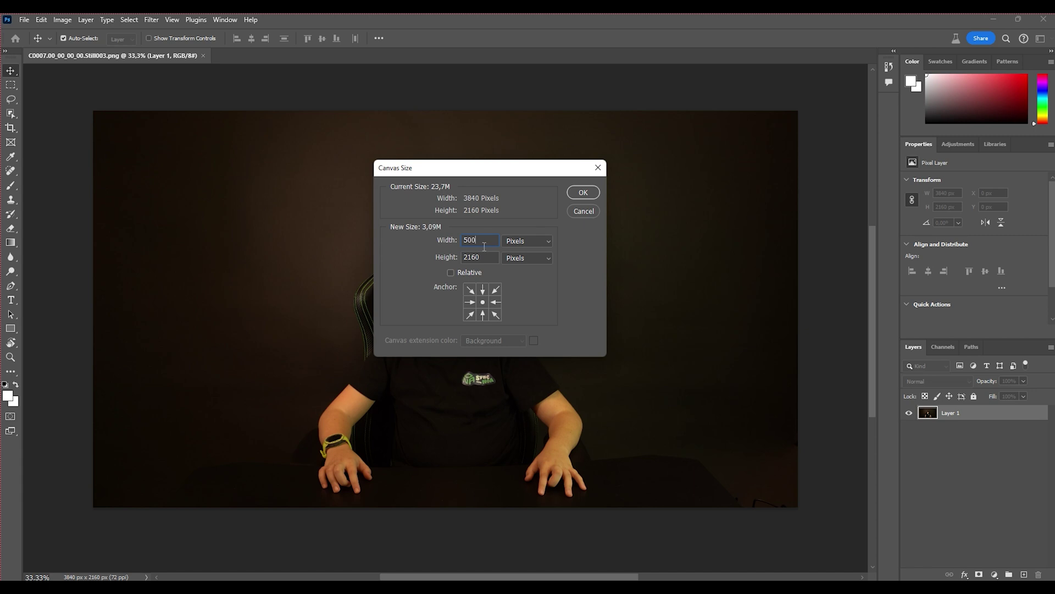
In Photoshop, set the still frame's canvas size to 5000 by 3000 pixels with a centred anchor
{"action": "double_click", "coordinate": [489, 257]}
{"action": "type", "text": "3000"}
{"action": "left_click", "coordinate": [586, 193]}
{"action": "key", "text": "ctrl+0"}
{"action": "scroll", "coordinate": [605, 271], "scroll_direction": "right", "scroll_amount": 5}
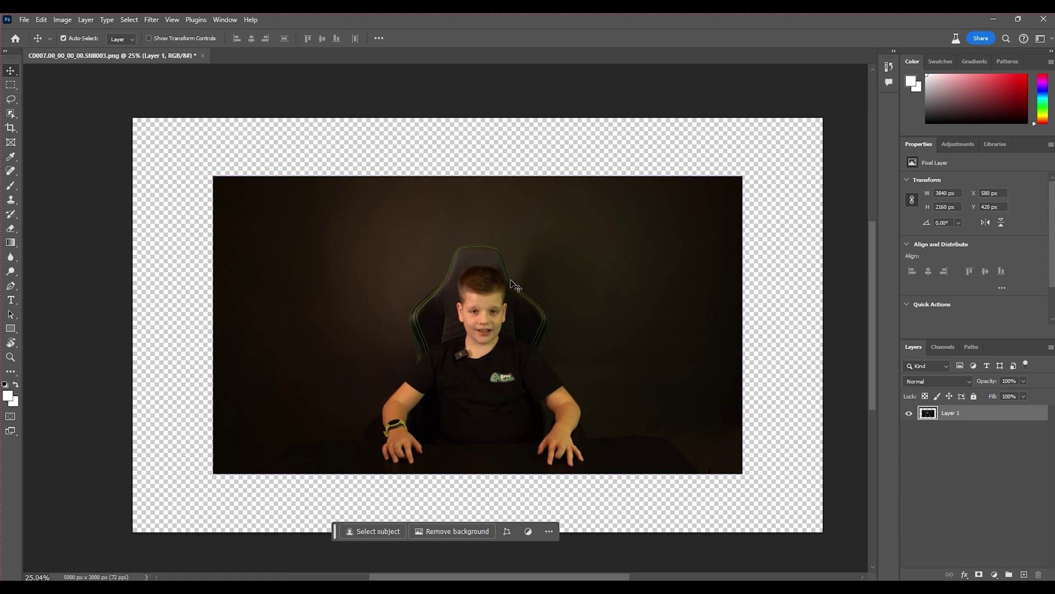
Select around the boy and chair with the Polygonal Lasso tool, invert the selection and delete the surrounding pixels
{"action": "left_click", "coordinate": [11, 100]}
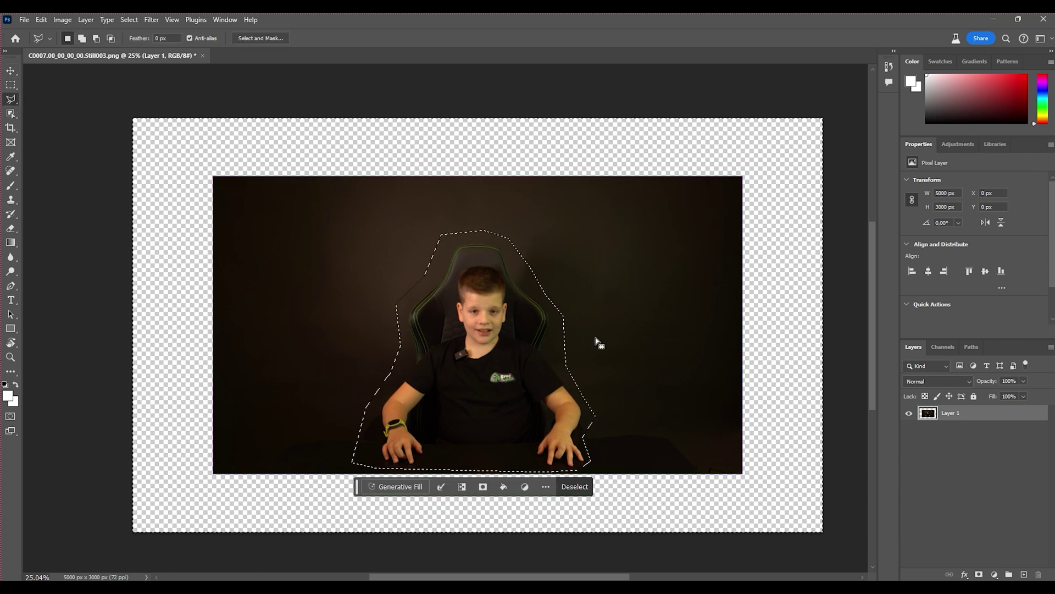
{"action": "key", "text": "ctrl+shift+i"}
{"action": "key", "text": "Delete"}
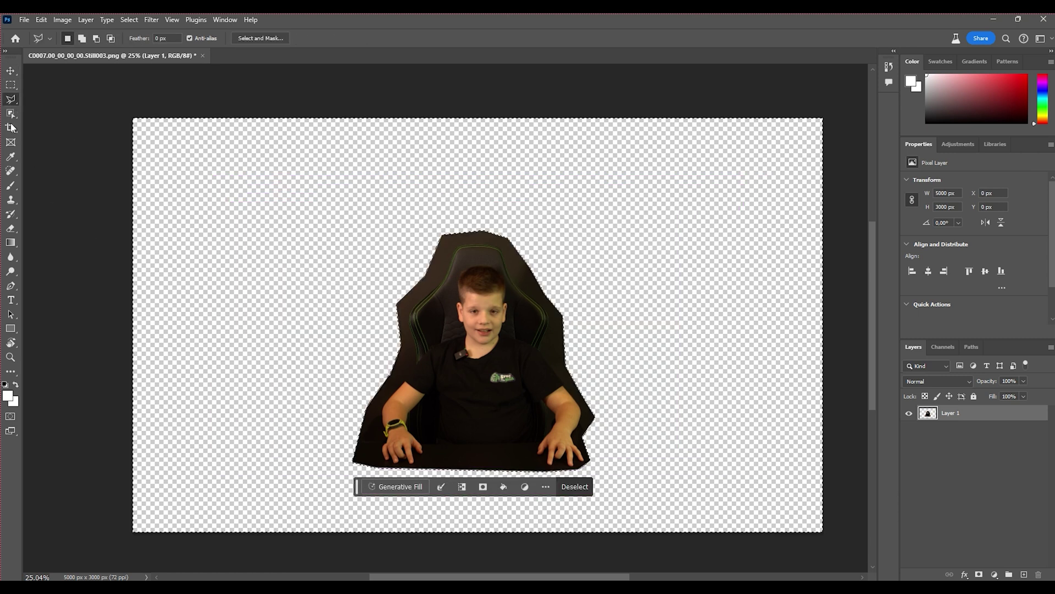
Fill the selected empty area using Generative Fill with the prompt "modern office black background"
{"action": "left_click", "coordinate": [396, 486]}
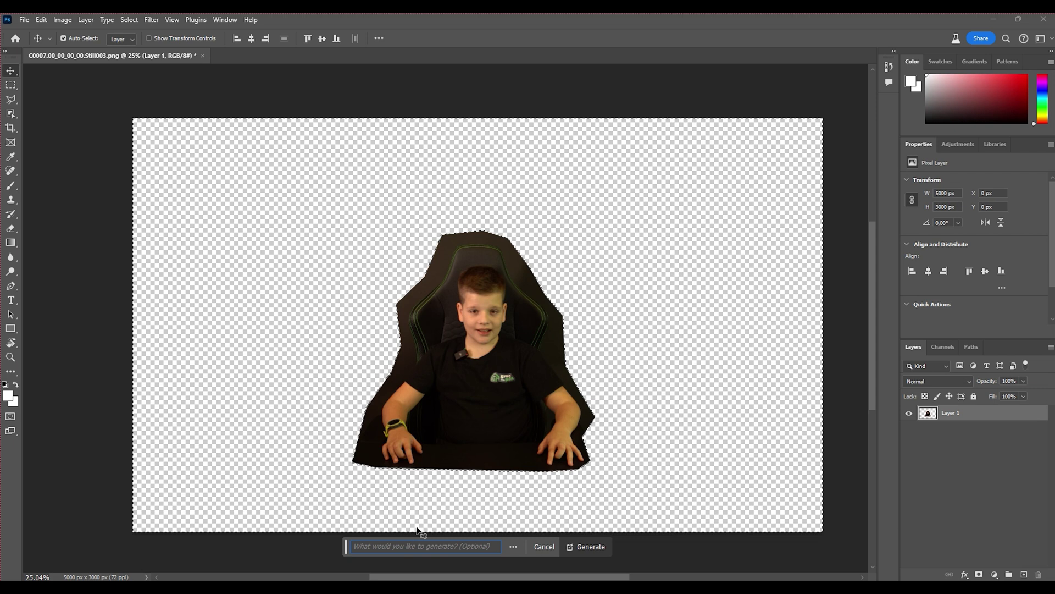
{"action": "type", "text": "modern o"}
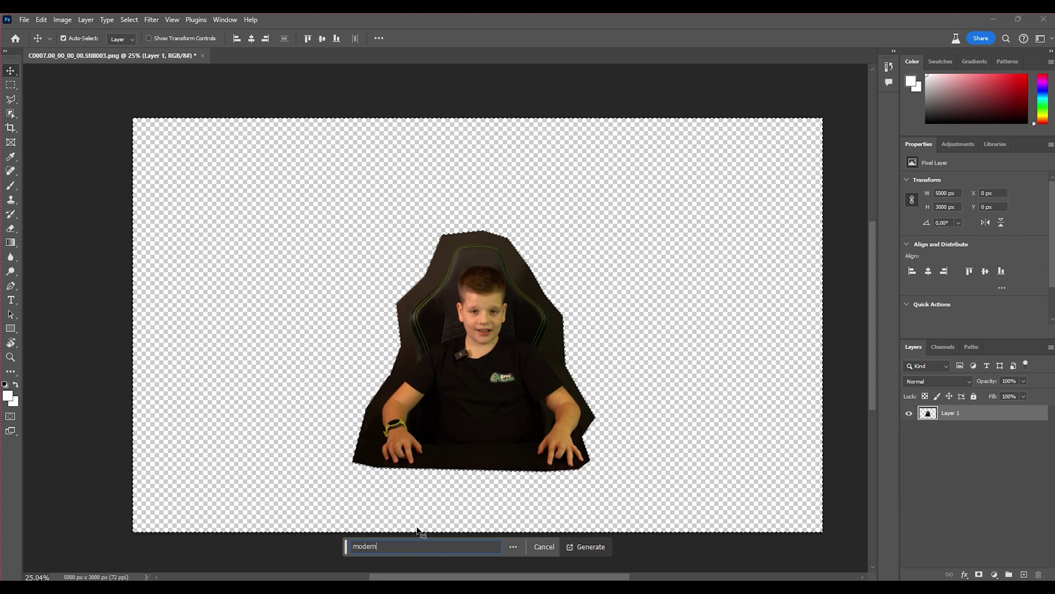
{"action": "type", "text": "ffice"}
{"action": "key", "text": "Return"}
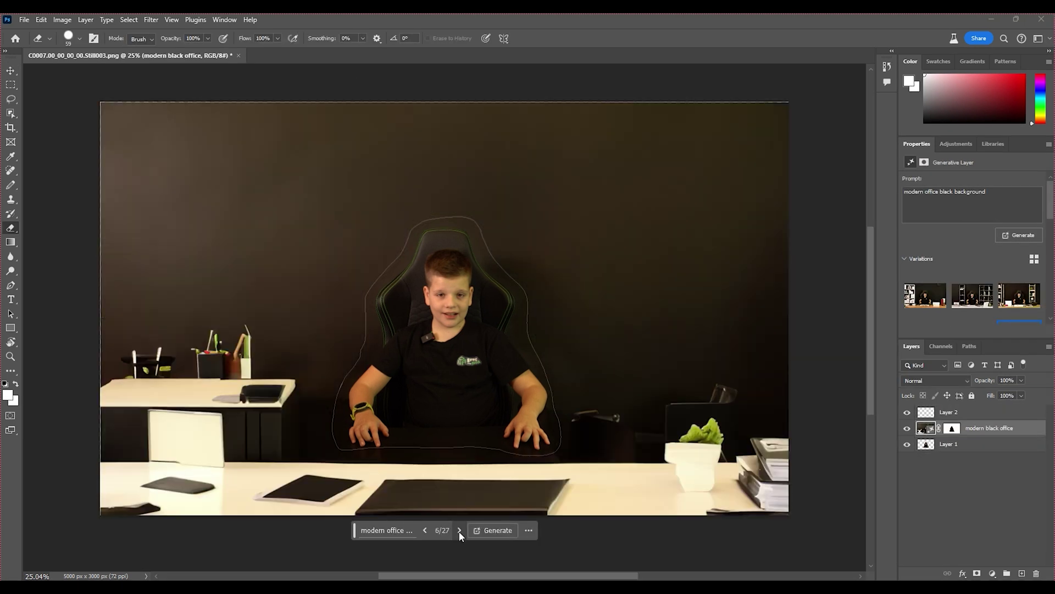
Choose generated background variation 7 and erase the thin outline around the boy on Layer 2
{"action": "left_click", "coordinate": [460, 530]}
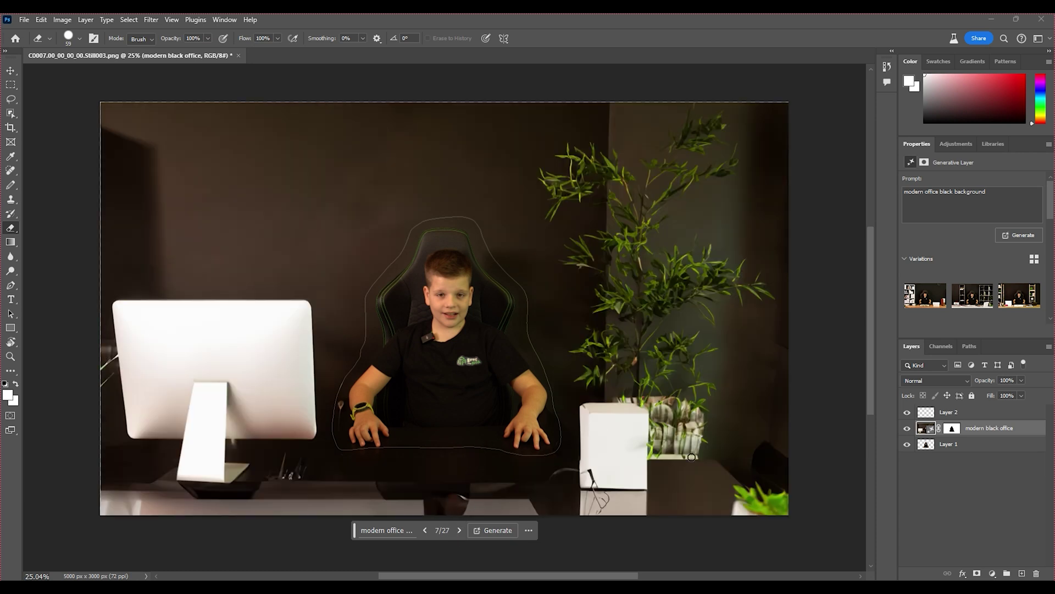
{"action": "left_click", "coordinate": [925, 412]}
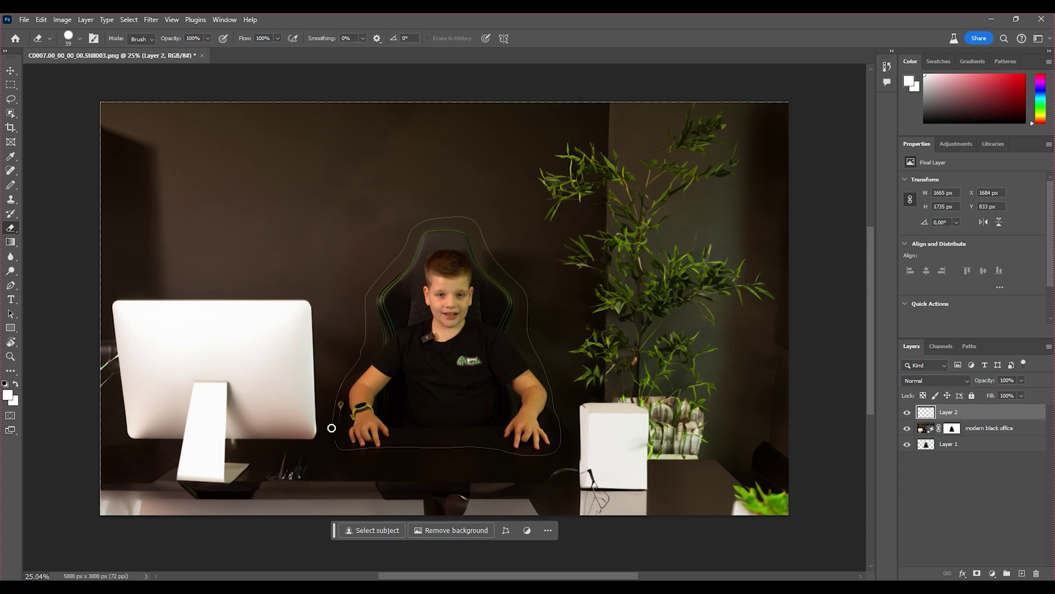
{"action": "left_click_drag", "start_coordinate": [341, 387], "coordinate": [365, 313]}
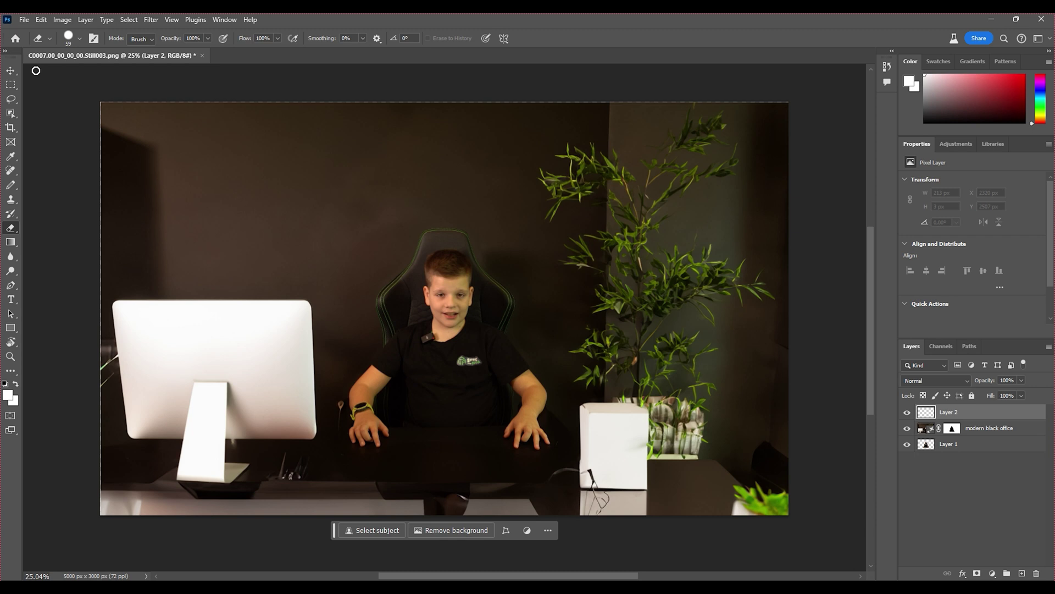
Quick-export the finished office composite as the PNG file 2322.png
{"action": "left_click", "coordinate": [26, 21]}
{"action": "mouse_move", "coordinate": [82, 213]}
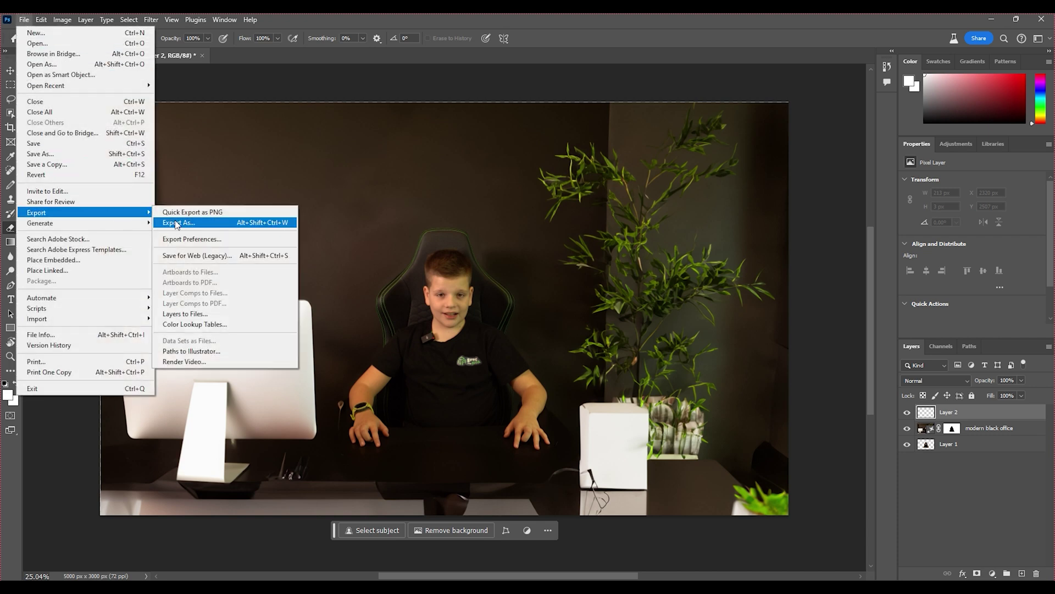
{"action": "left_click", "coordinate": [207, 212]}
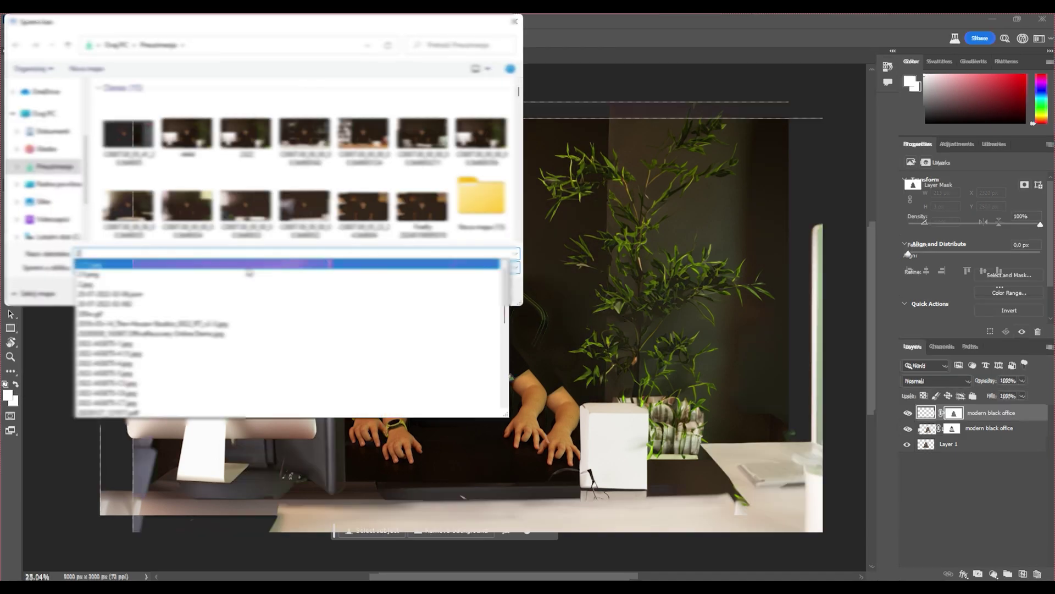
{"action": "left_click", "coordinate": [432, 290]}
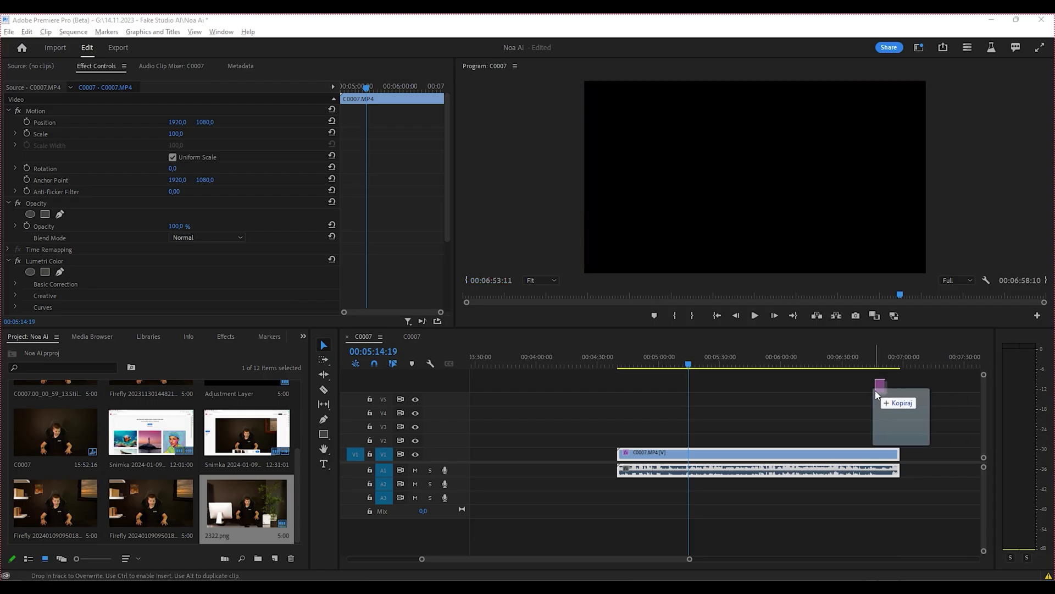
In Premiere Pro, place 2322.png on V2 above the footage and draw an inverted freeform opacity mask around the boy and chair
{"action": "left_click_drag", "start_coordinate": [877, 386], "coordinate": [719, 438]}
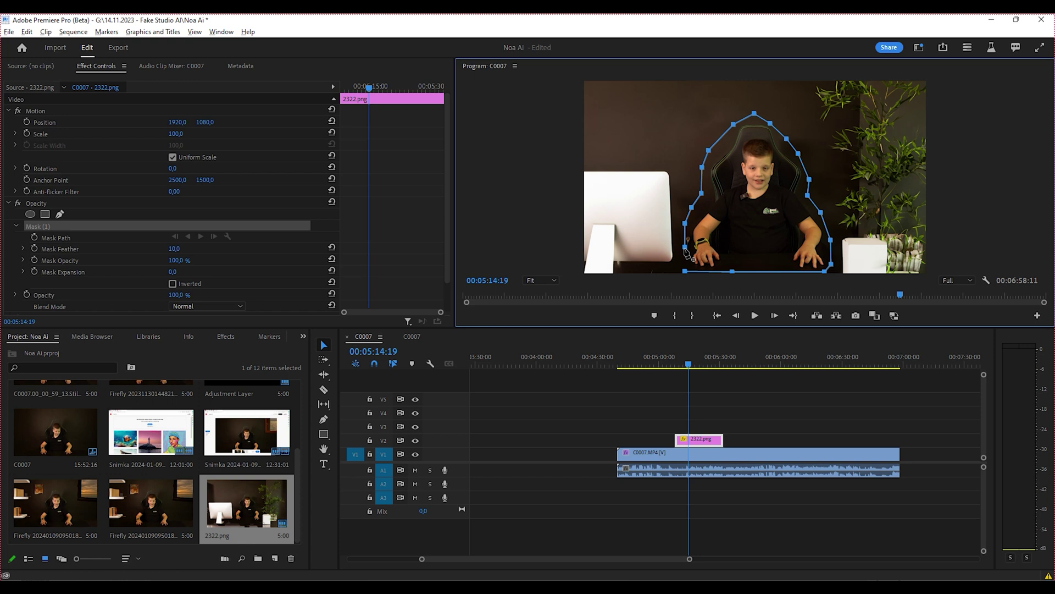
{"action": "left_click", "coordinate": [686, 249]}
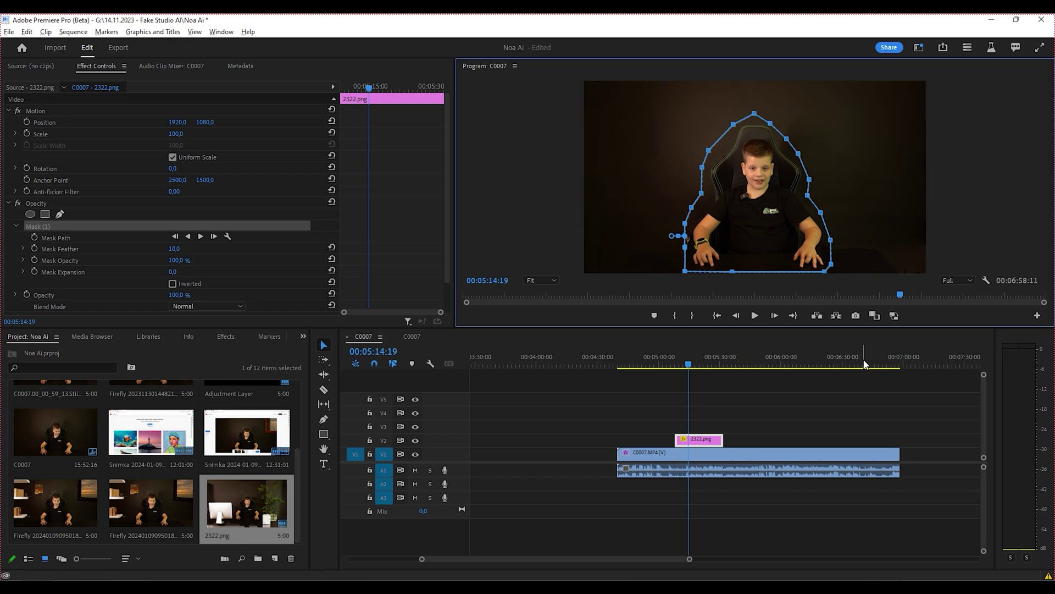
{"action": "left_click", "coordinate": [173, 283]}
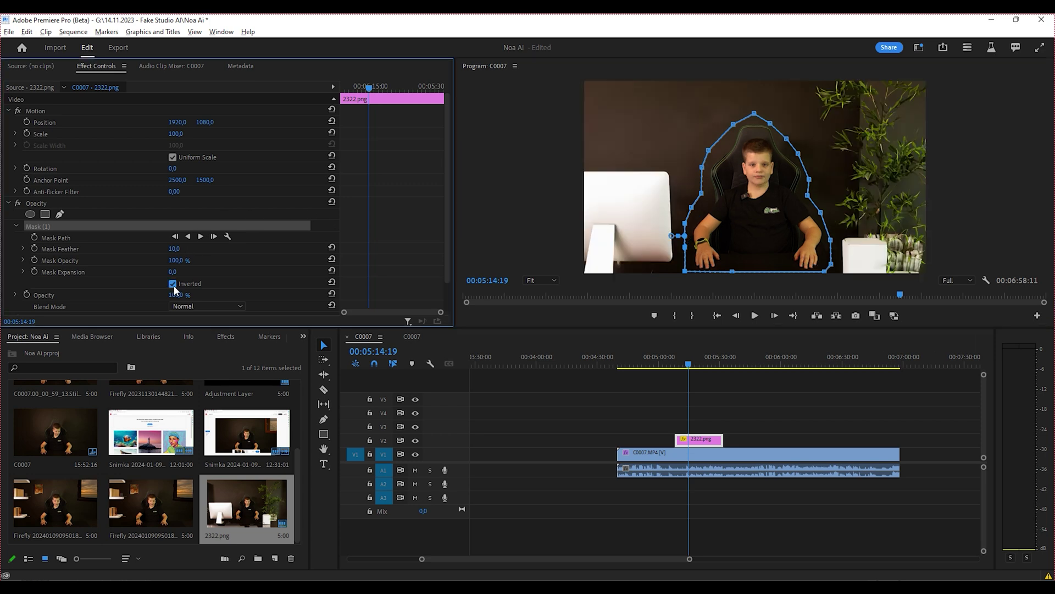
{"action": "left_click", "coordinate": [712, 404]}
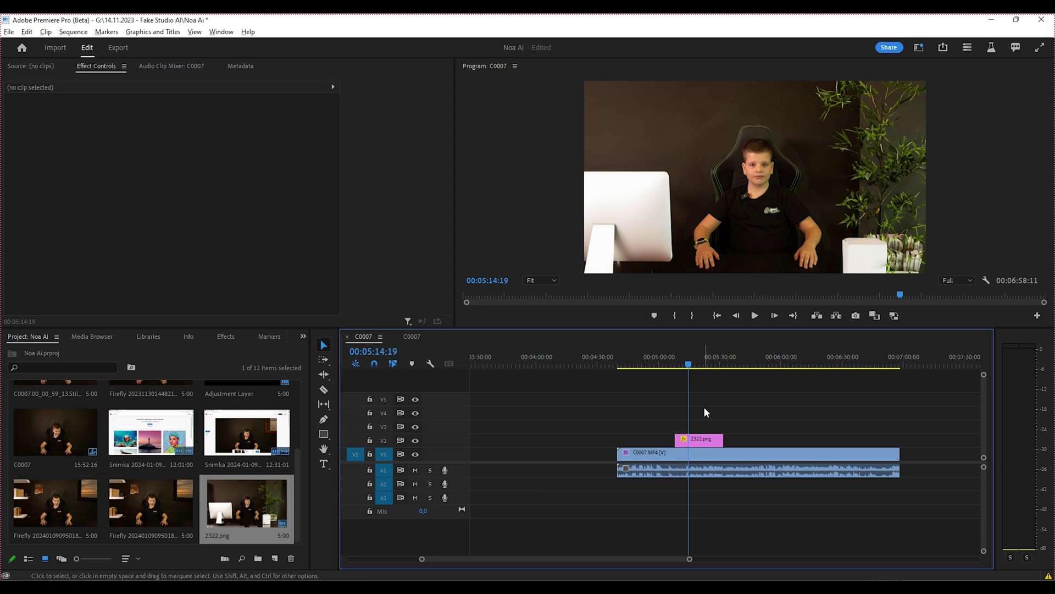
Split the C0007 footage on V1 at the start and end of the 2322.png clip
{"action": "key", "text": "c"}
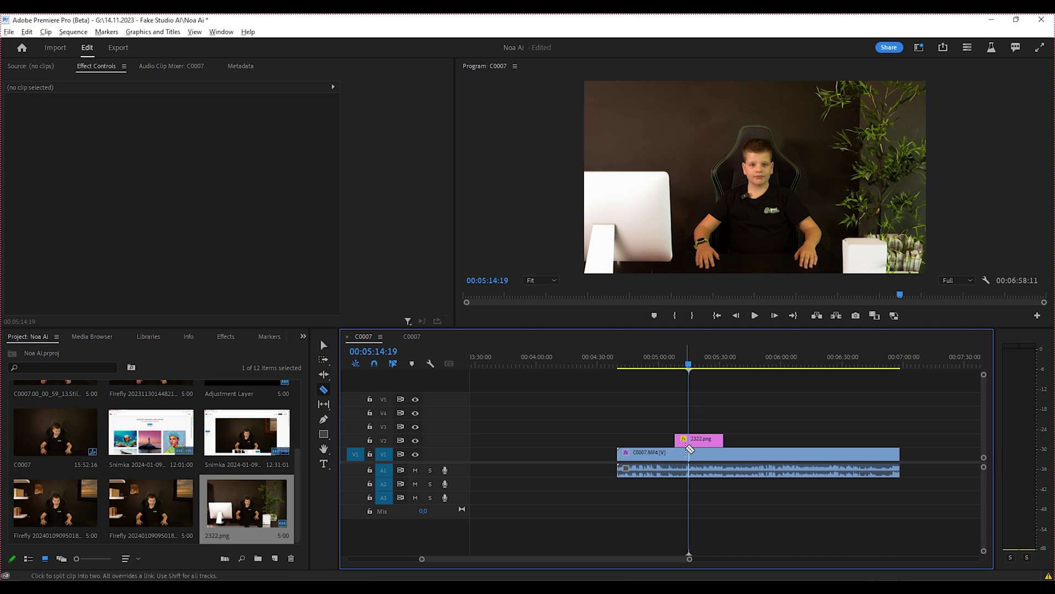
{"action": "left_click", "coordinate": [676, 454]}
{"action": "left_click", "coordinate": [724, 454]}
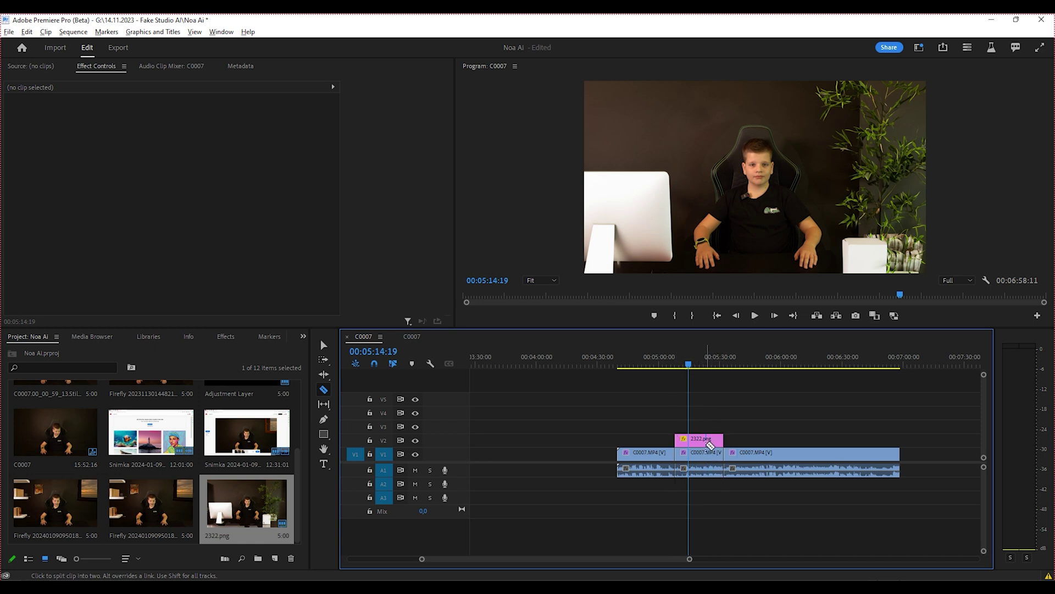
{"action": "key", "text": "v"}
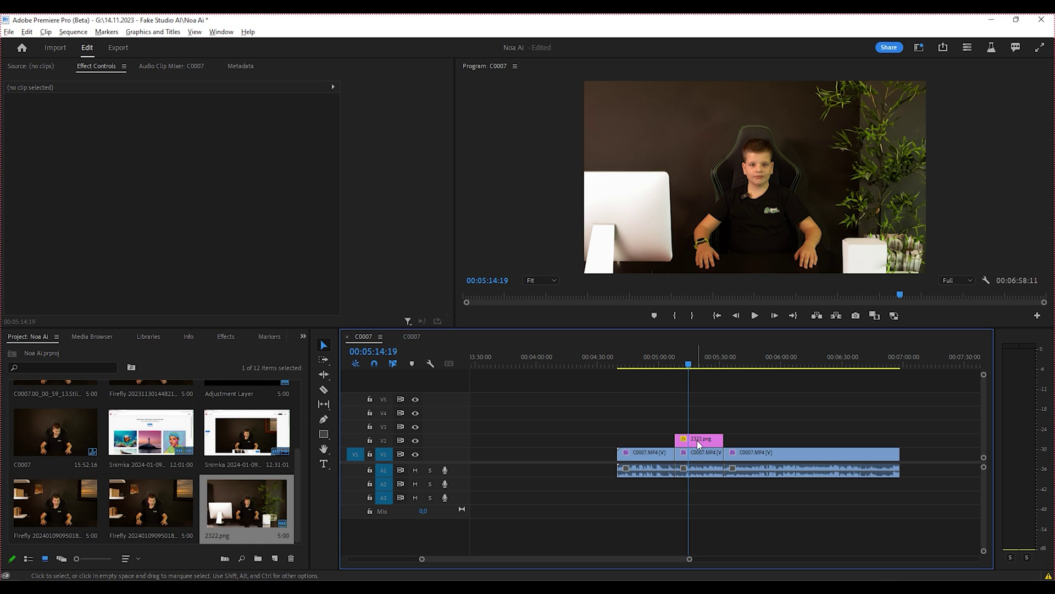
Keyframe Position and Scale on the middle C0007 section, moving the first pair of keyframes closer to the section's start
{"action": "left_click", "coordinate": [700, 453]}
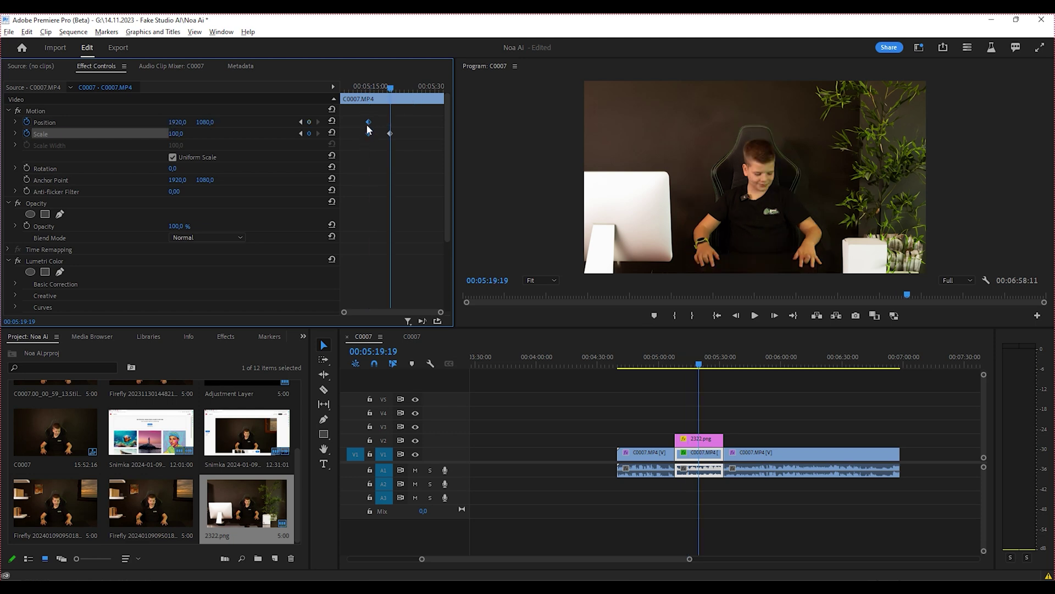
{"action": "left_click_drag", "start_coordinate": [368, 126], "coordinate": [360, 119]}
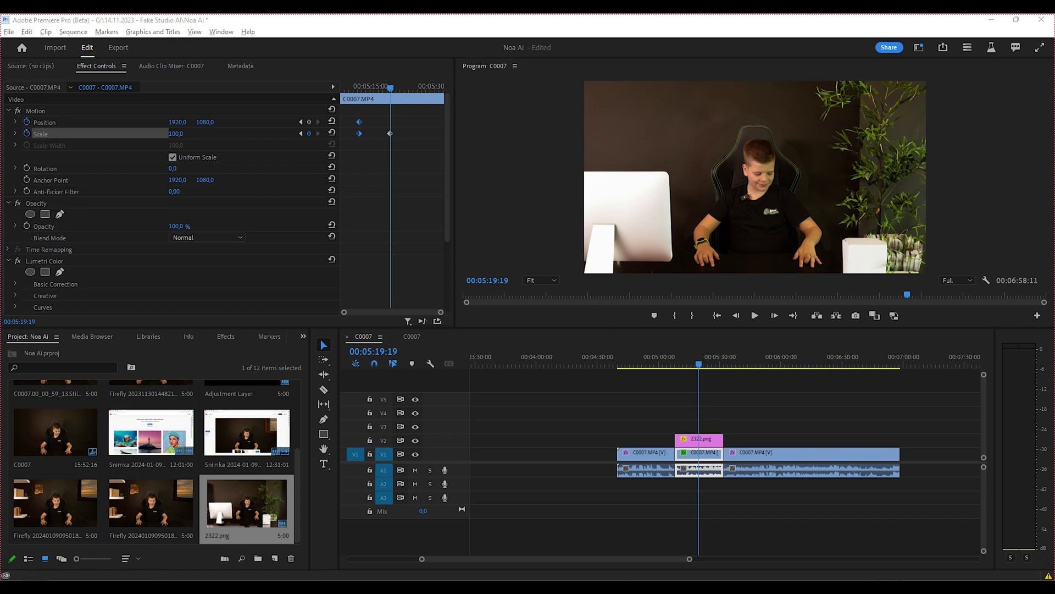
Copy the middle C0007 section and paste its Motion attributes onto the 2322.png clip
{"action": "right_click", "coordinate": [700, 451]}
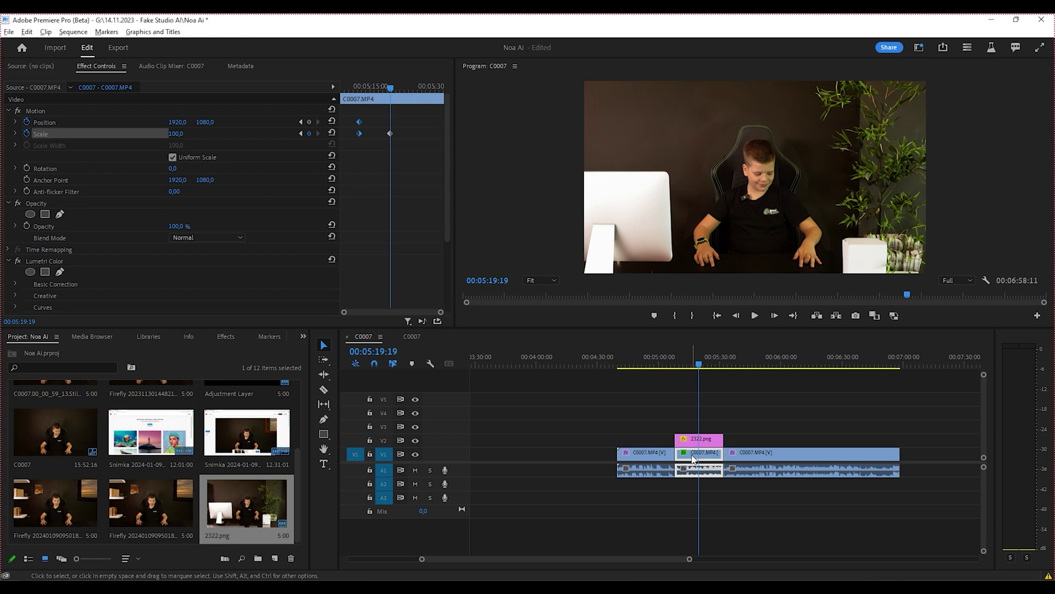
{"action": "left_click", "coordinate": [720, 43]}
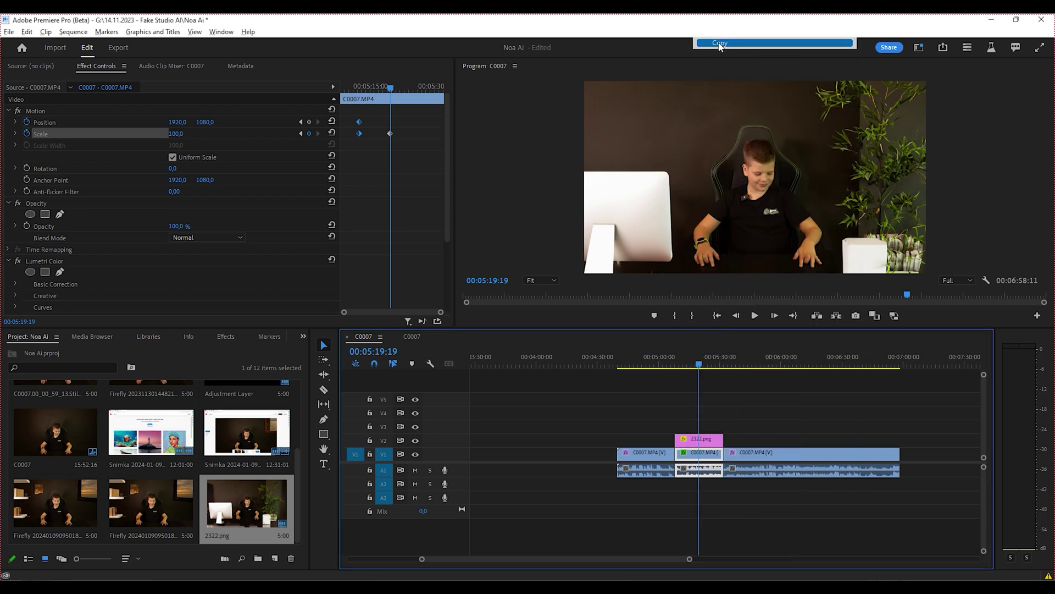
{"action": "left_click", "coordinate": [692, 444]}
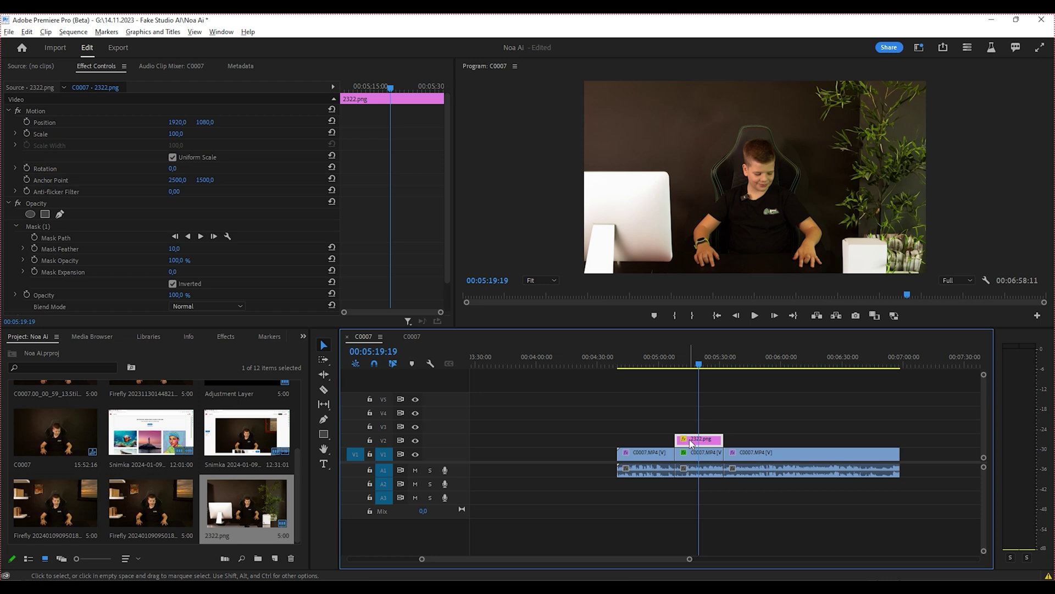
{"action": "right_click", "coordinate": [692, 443]}
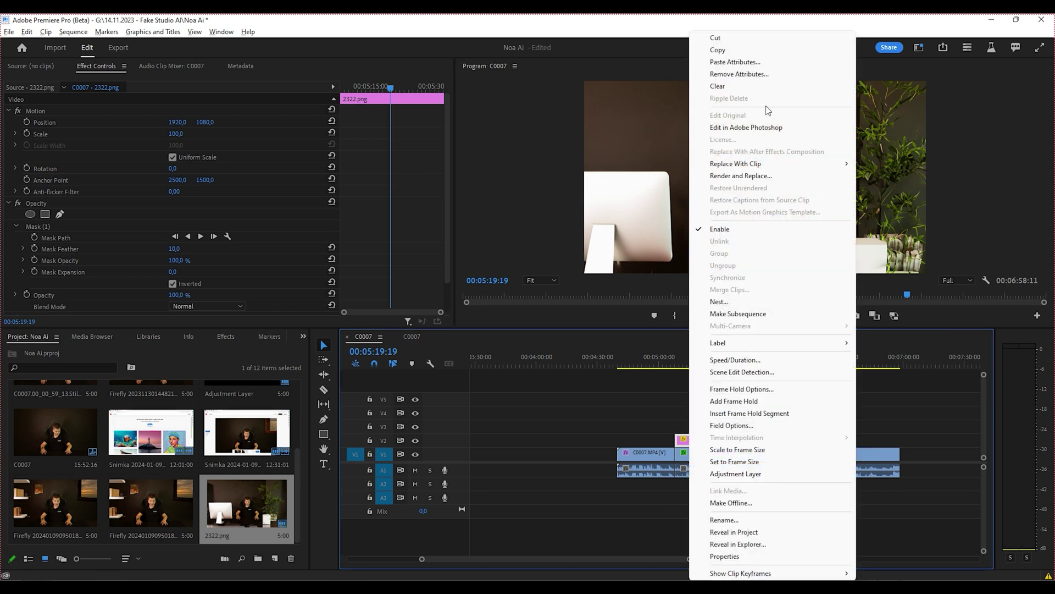
{"action": "left_click", "coordinate": [753, 62]}
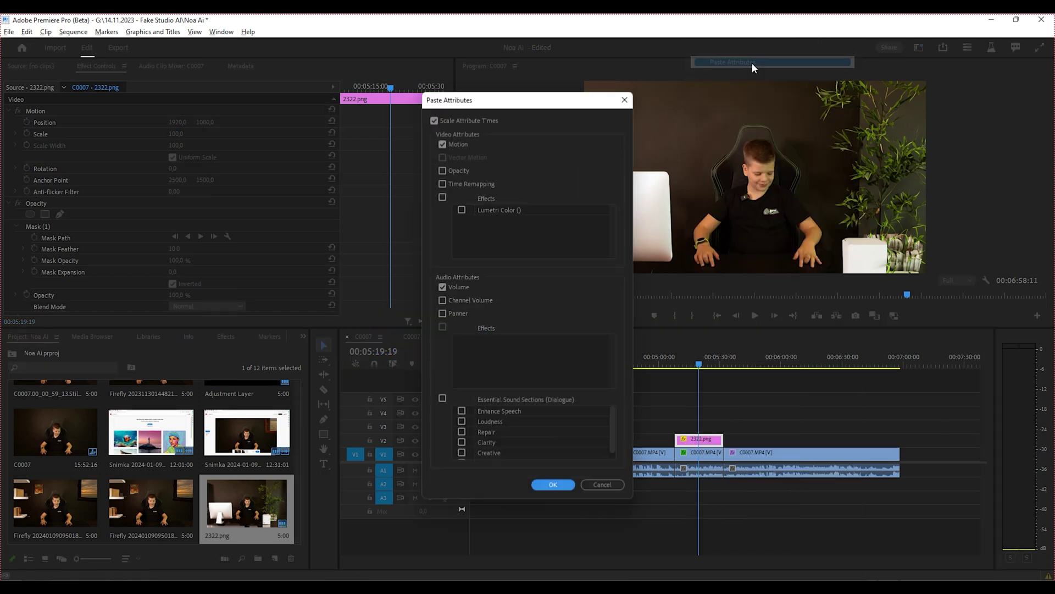
{"action": "double_click", "coordinate": [443, 144]}
{"action": "left_click", "coordinate": [554, 486]}
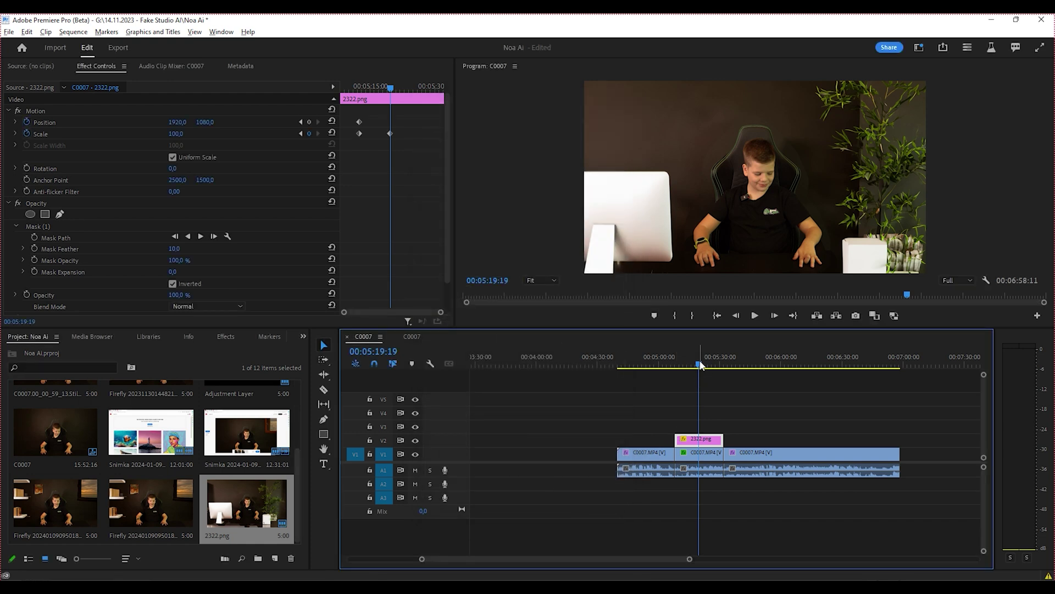
Play back the keyframed zoom to check that the background image moves together with the footage
{"action": "left_click_drag", "start_coordinate": [702, 365], "coordinate": [691, 365]}
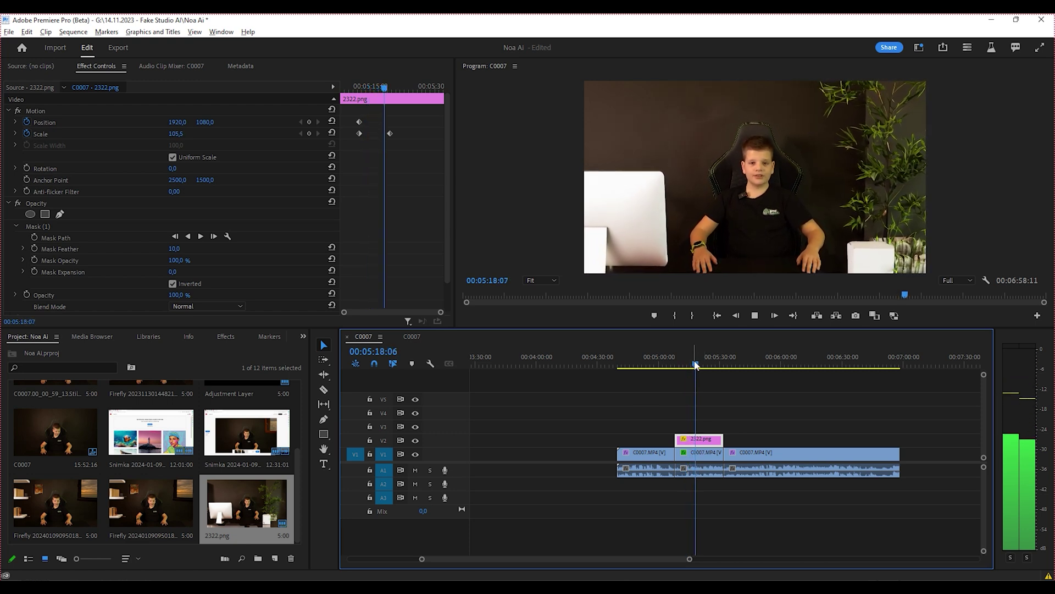
{"action": "key", "text": "space"}
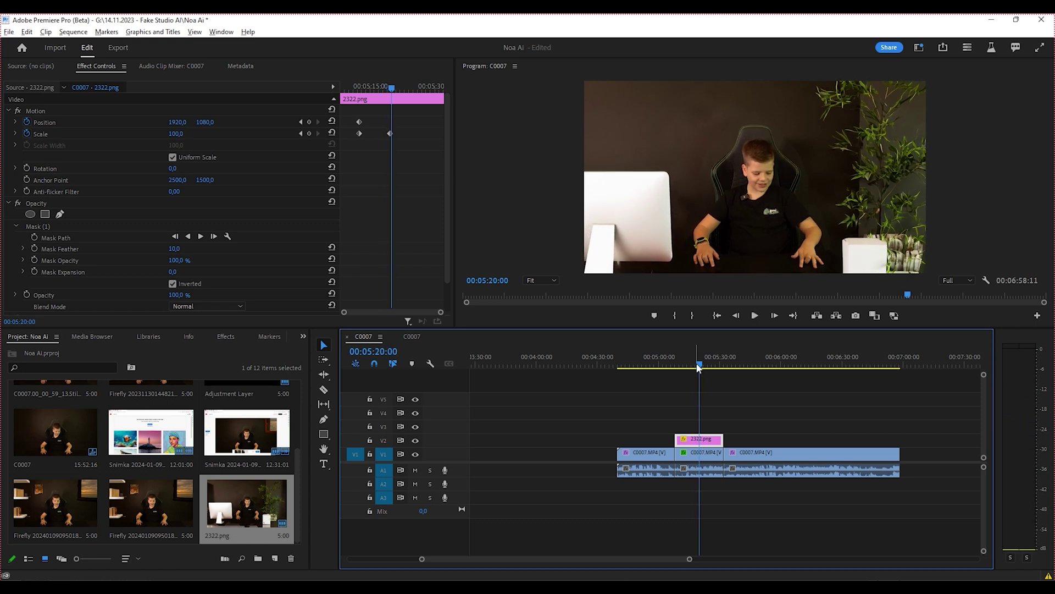
{"action": "left_click", "coordinate": [712, 408]}
Create a 3840 by 2160, 25 fps adjustment layer and place it on V3 above the 2322.png clip
{"action": "left_click", "coordinate": [8, 31]}
{"action": "mouse_move", "coordinate": [17, 50]}
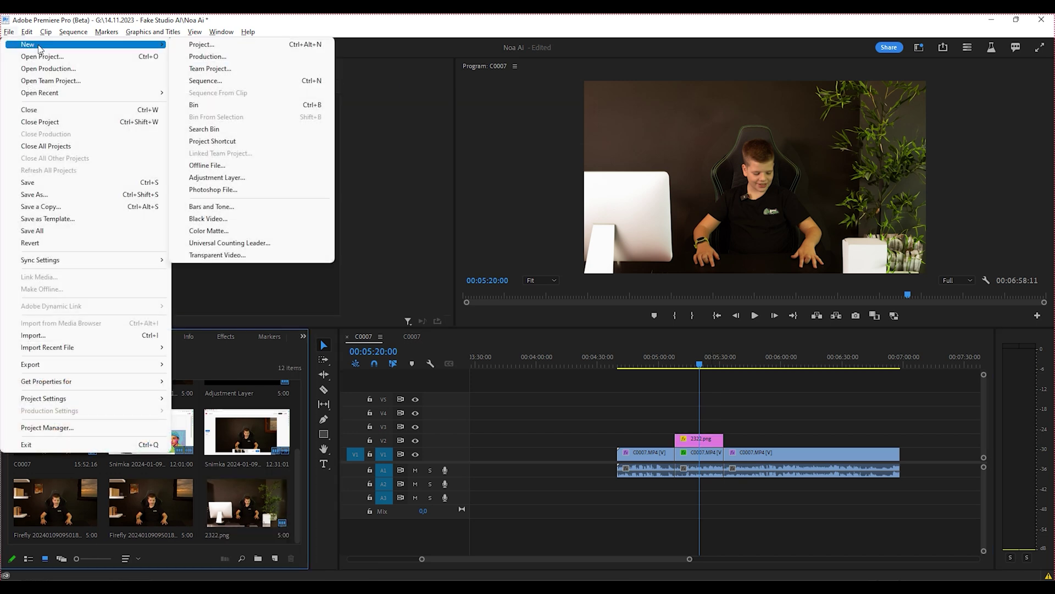
{"action": "left_click", "coordinate": [223, 177]}
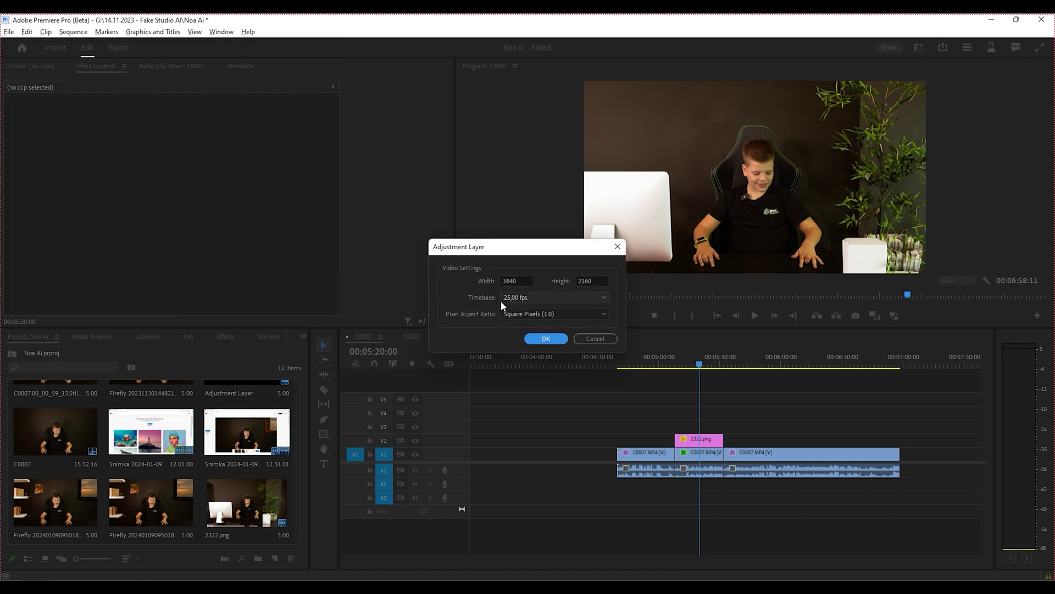
{"action": "left_click", "coordinate": [545, 339]}
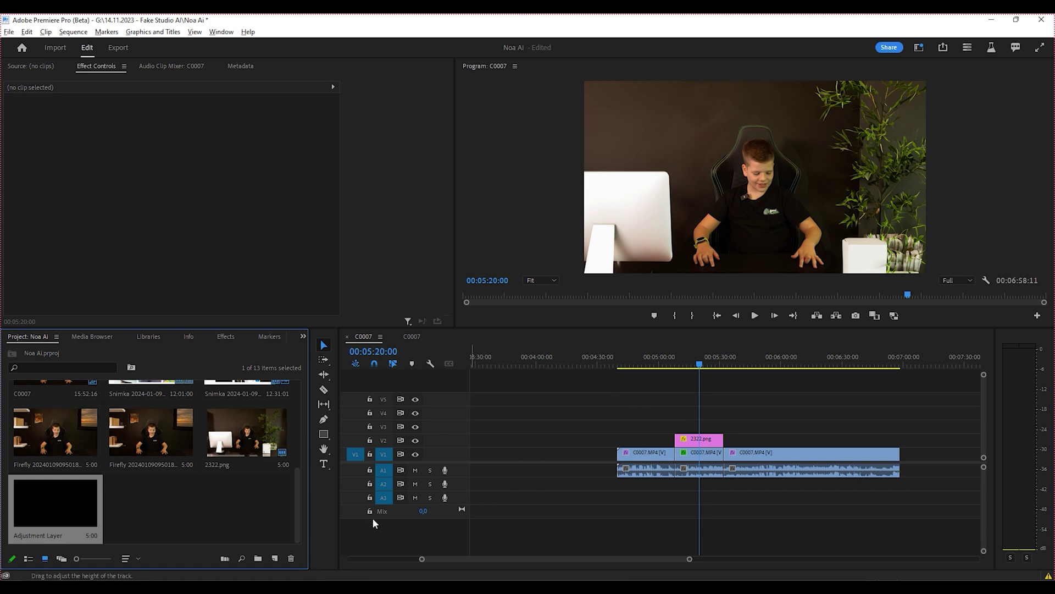
{"action": "left_click_drag", "start_coordinate": [74, 514], "coordinate": [719, 425]}
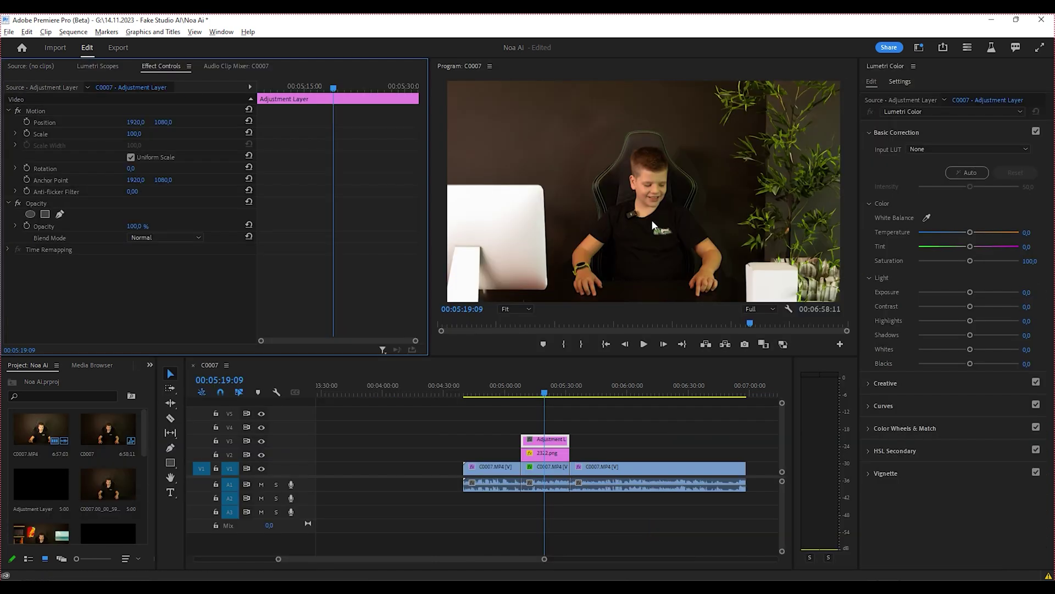
Grade the adjustment layer in Lumetri Color with Temperature -7.6, Contrast -23.9 and Shadows 39.1
{"action": "left_click", "coordinate": [541, 395]}
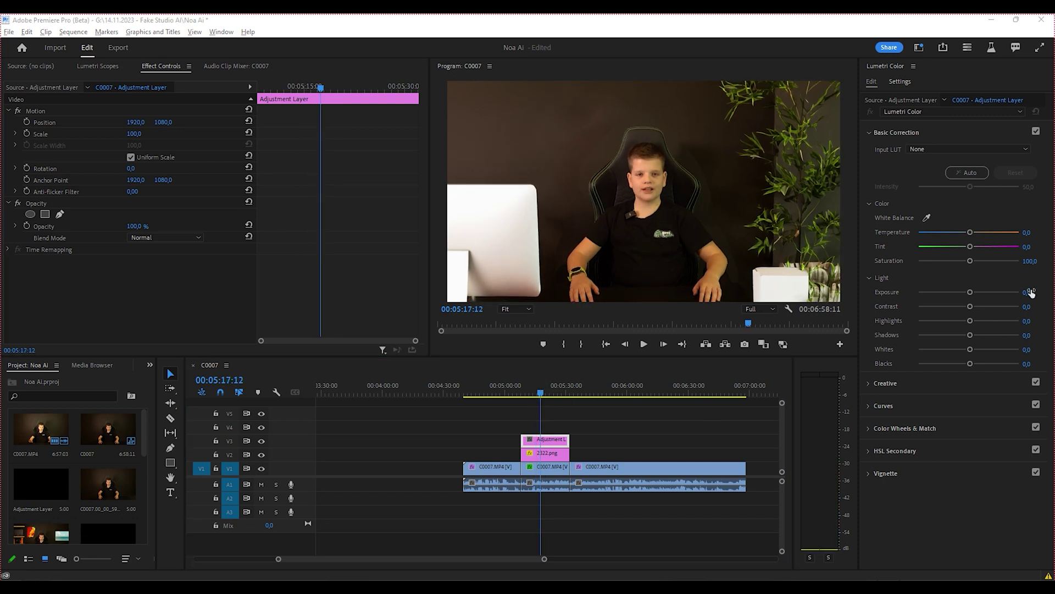
{"action": "left_click", "coordinate": [971, 233]}
{"action": "mouse_move", "coordinate": [970, 234]}
{"action": "left_mouse_down"}
{"action": "mouse_move", "coordinate": [951, 236]}
{"action": "mouse_move", "coordinate": [966, 234]}
{"action": "left_mouse_up"}
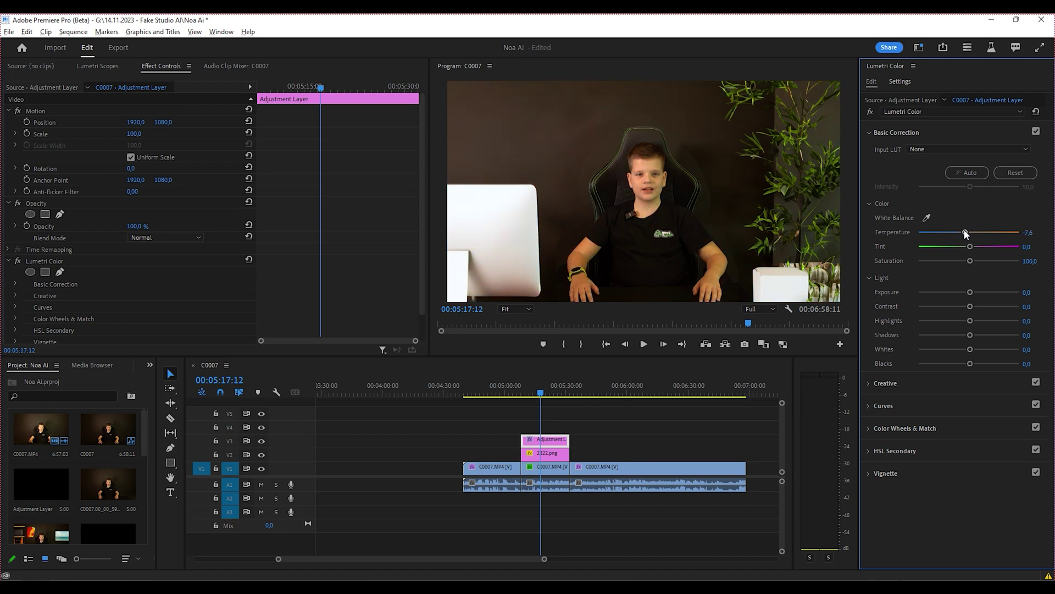
{"action": "left_click_drag", "start_coordinate": [971, 307], "coordinate": [962, 306]}
{"action": "left_click_drag", "start_coordinate": [970, 335], "coordinate": [989, 335]}
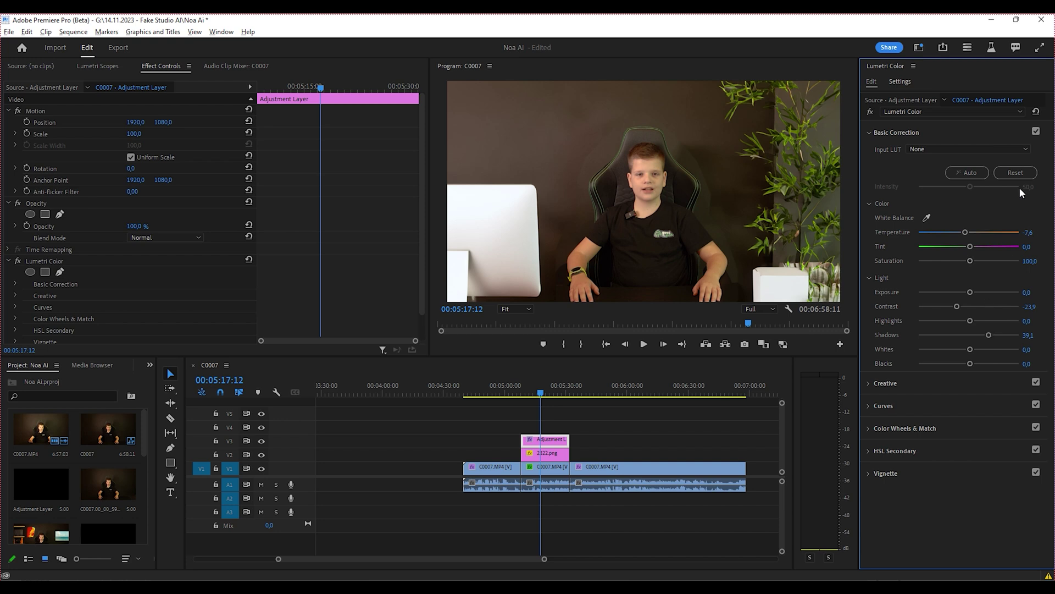
Give the adjustment layer a slight negative Vignette amount, and set its creative Sharpen to 18.5 and Vibrance to 17.4
{"action": "left_click", "coordinate": [902, 475]}
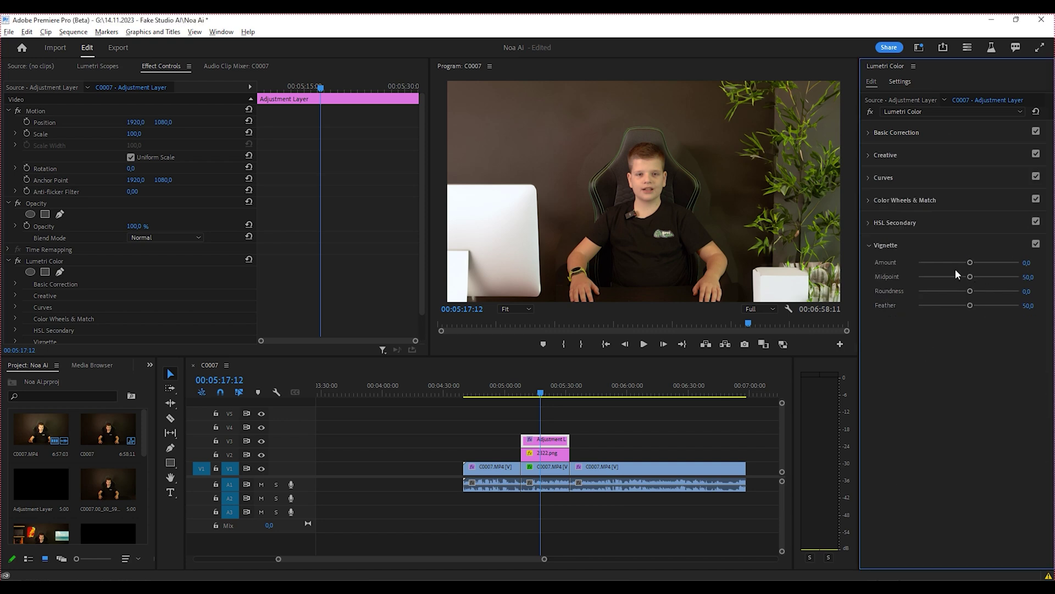
{"action": "left_click_drag", "start_coordinate": [972, 261], "coordinate": [964, 262]}
{"action": "left_click", "coordinate": [885, 155]}
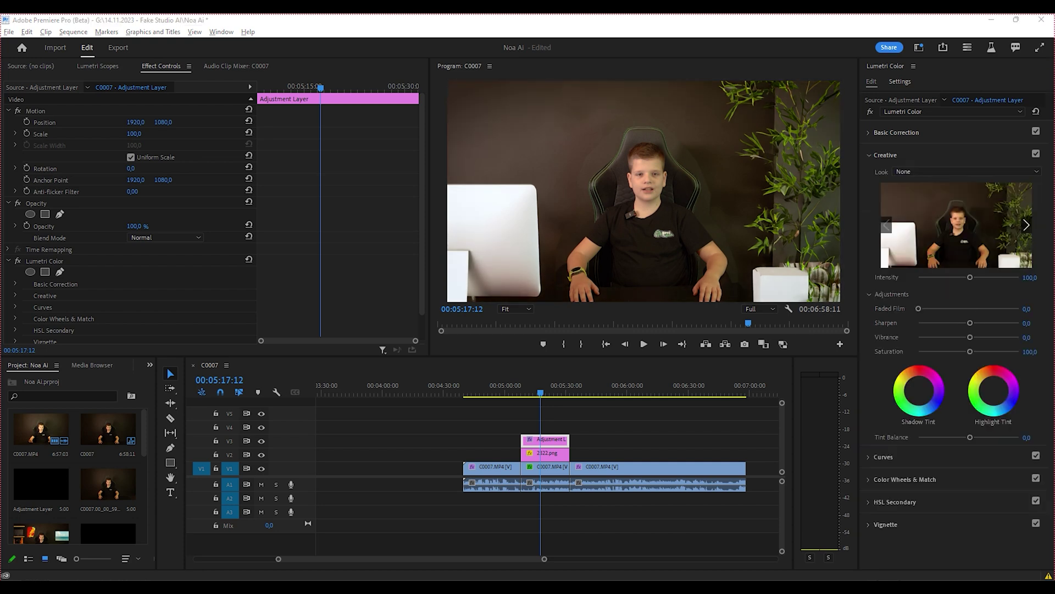
{"action": "left_click_drag", "start_coordinate": [971, 337], "coordinate": [977, 323]}
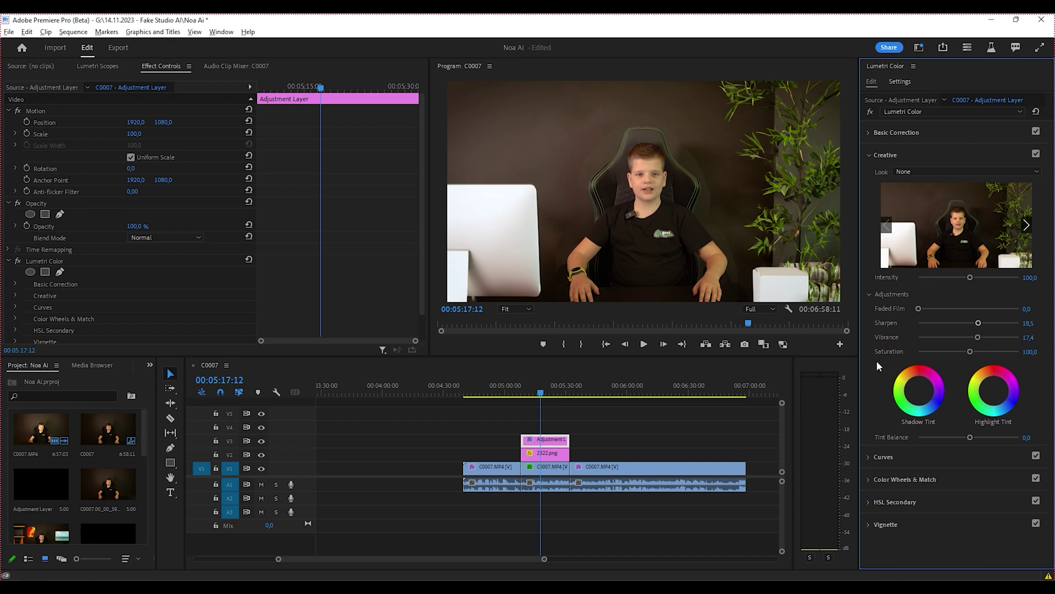
Move the second Scale keyframe of the 2322.png clip close to the clip's end and scrub the timeline to check the slower zoom
{"action": "left_click", "coordinate": [538, 458]}
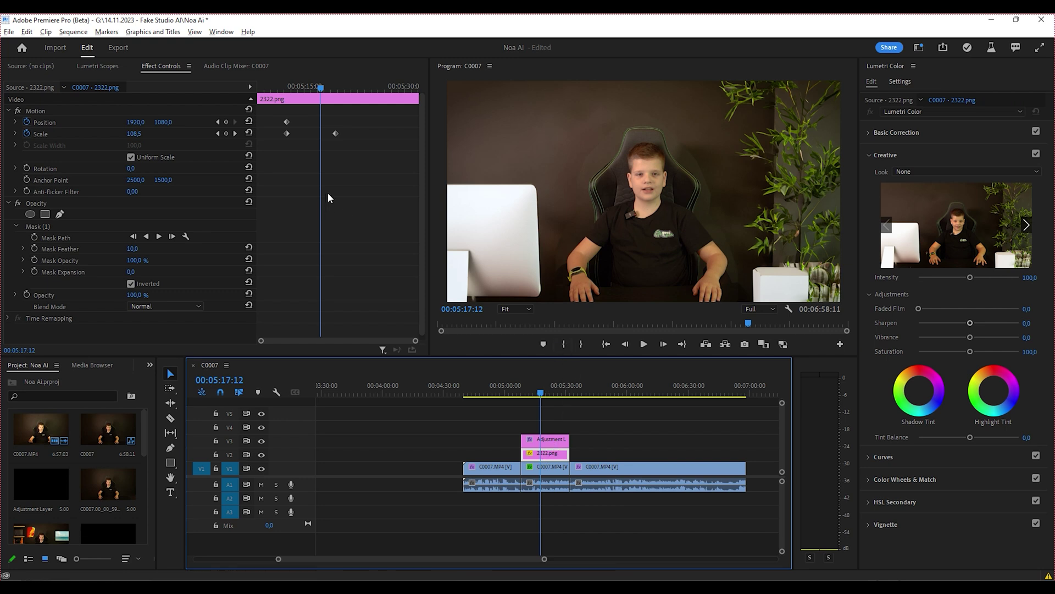
{"action": "left_click_drag", "start_coordinate": [336, 133], "coordinate": [394, 137]}
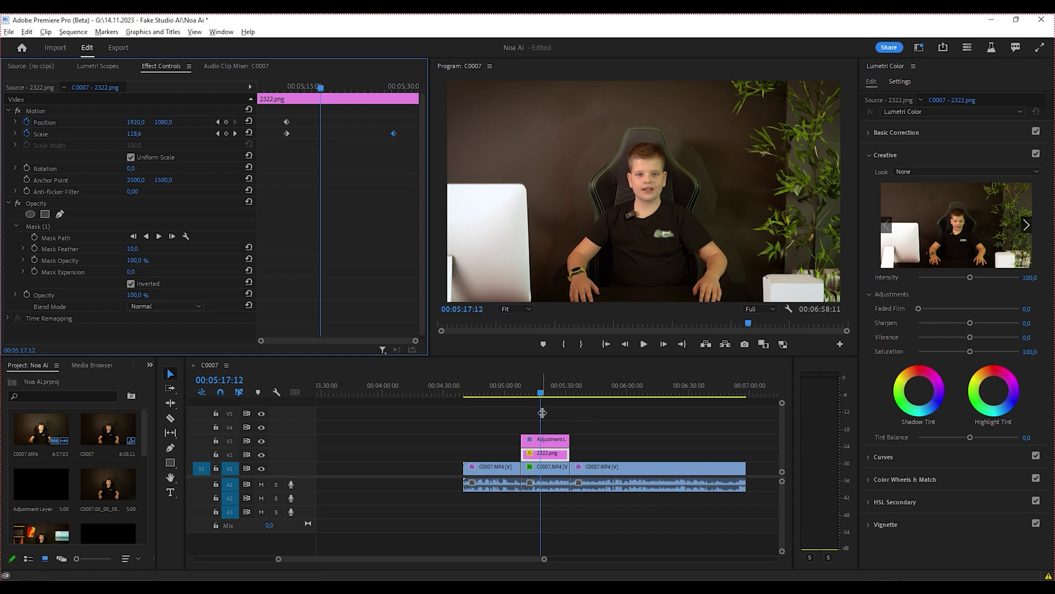
{"action": "left_click", "coordinate": [543, 392]}
{"action": "left_click_drag", "start_coordinate": [542, 392], "coordinate": [540, 387]}
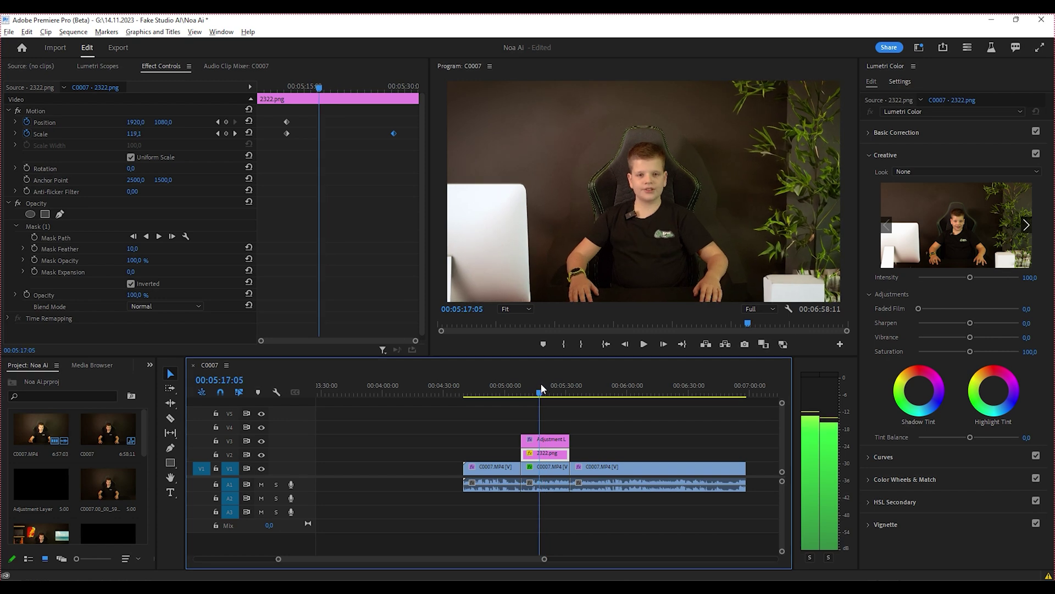